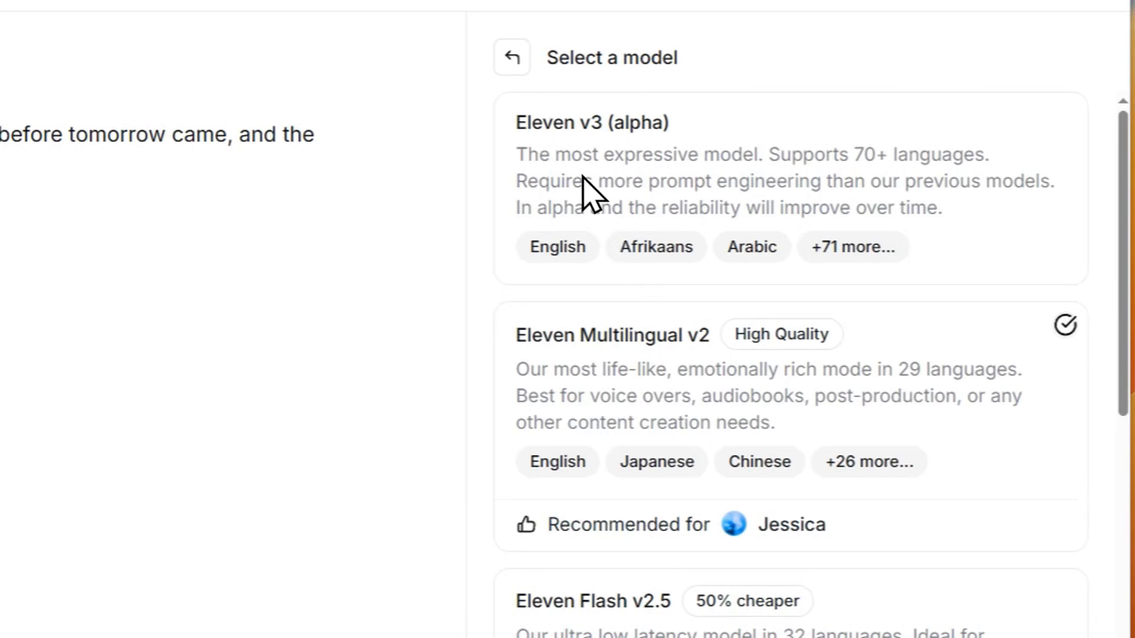
left_click(512, 57)
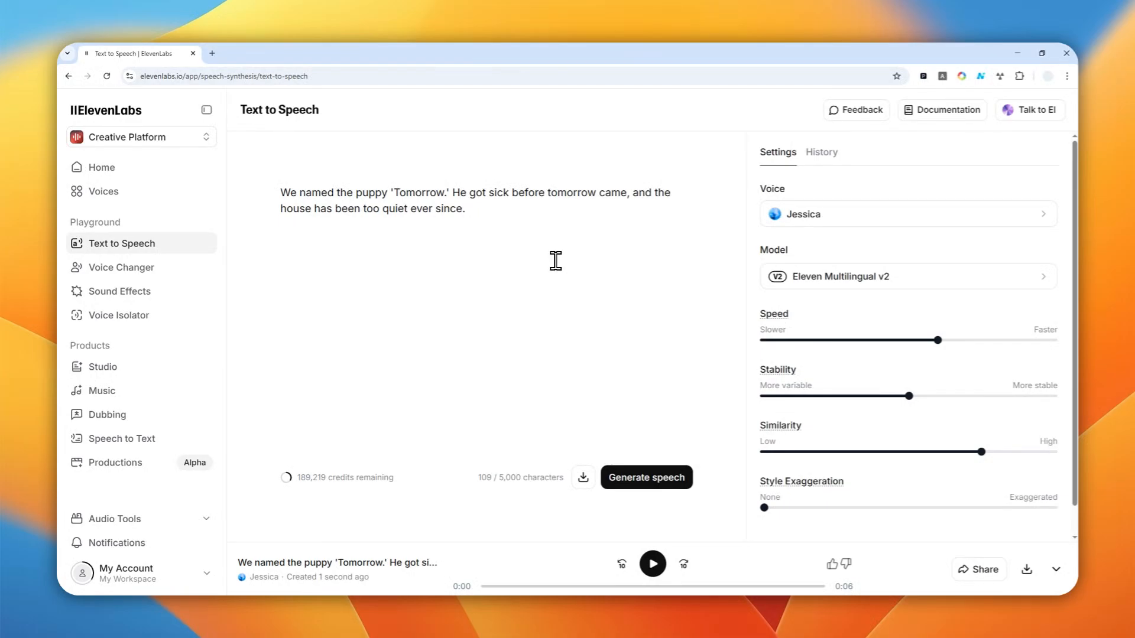
left_click(591, 250)
left_click(882, 295)
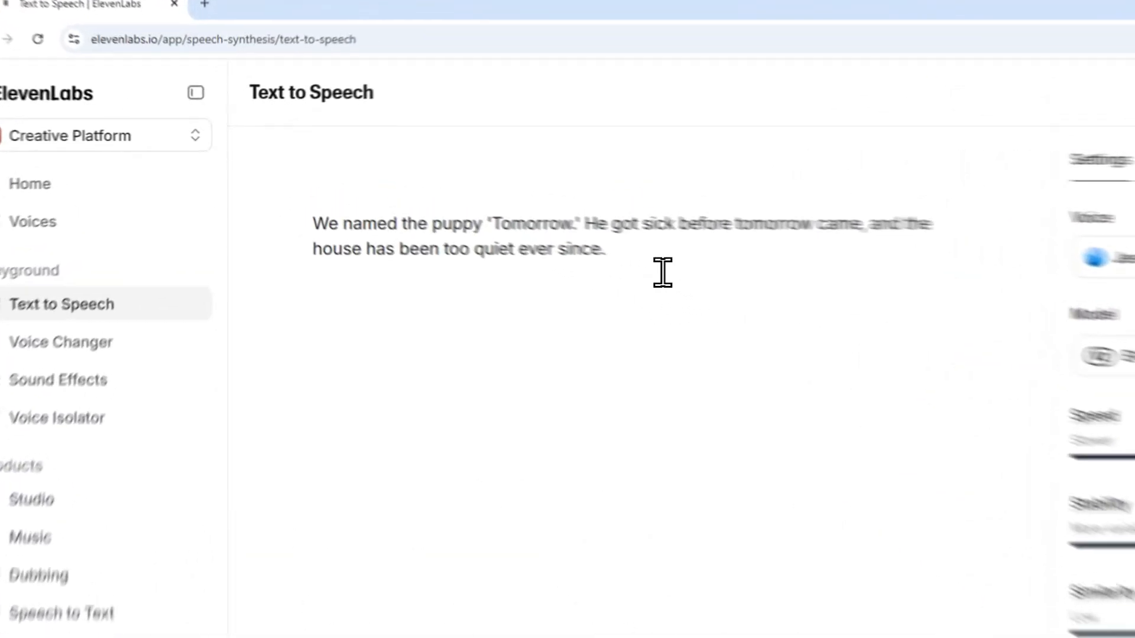
left_click_drag(479, 207, 277, 192)
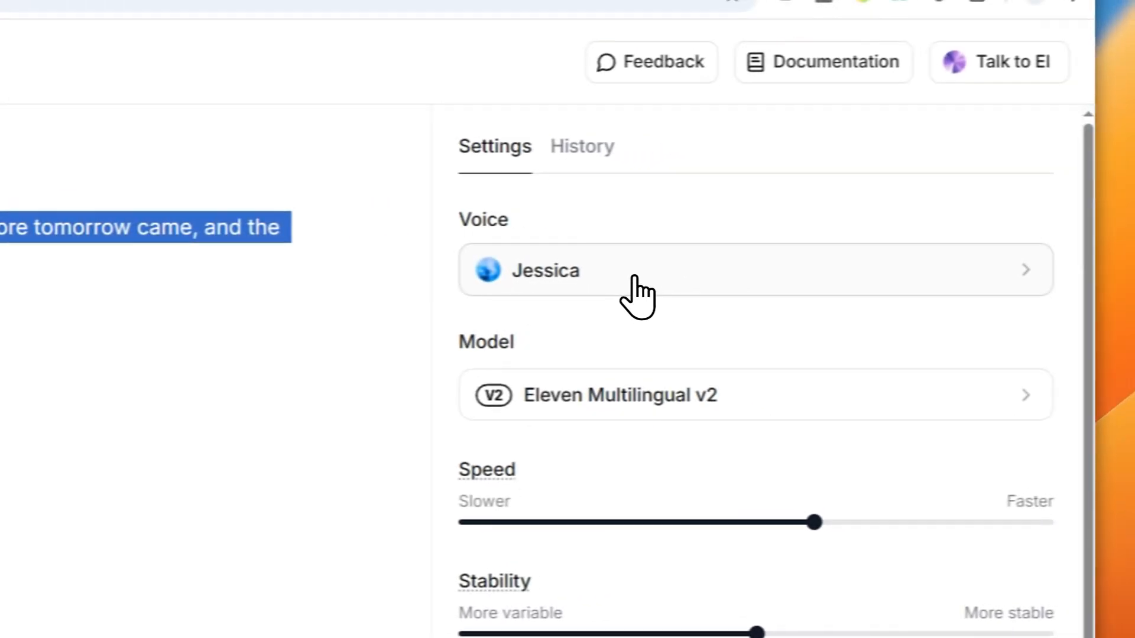
left_click(628, 296)
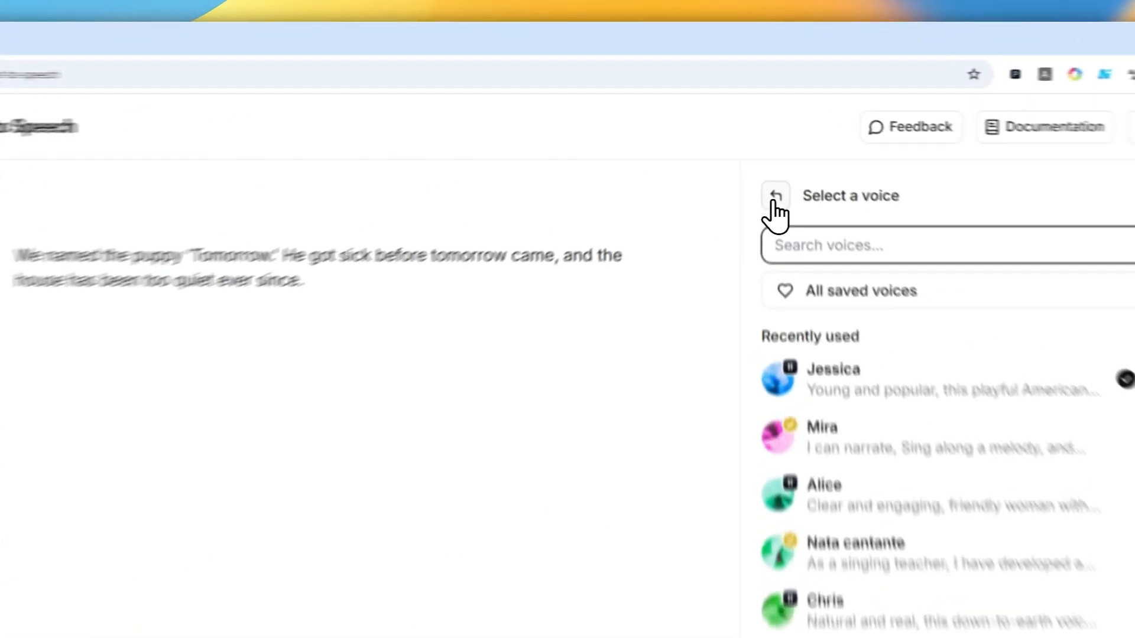
left_click(769, 154)
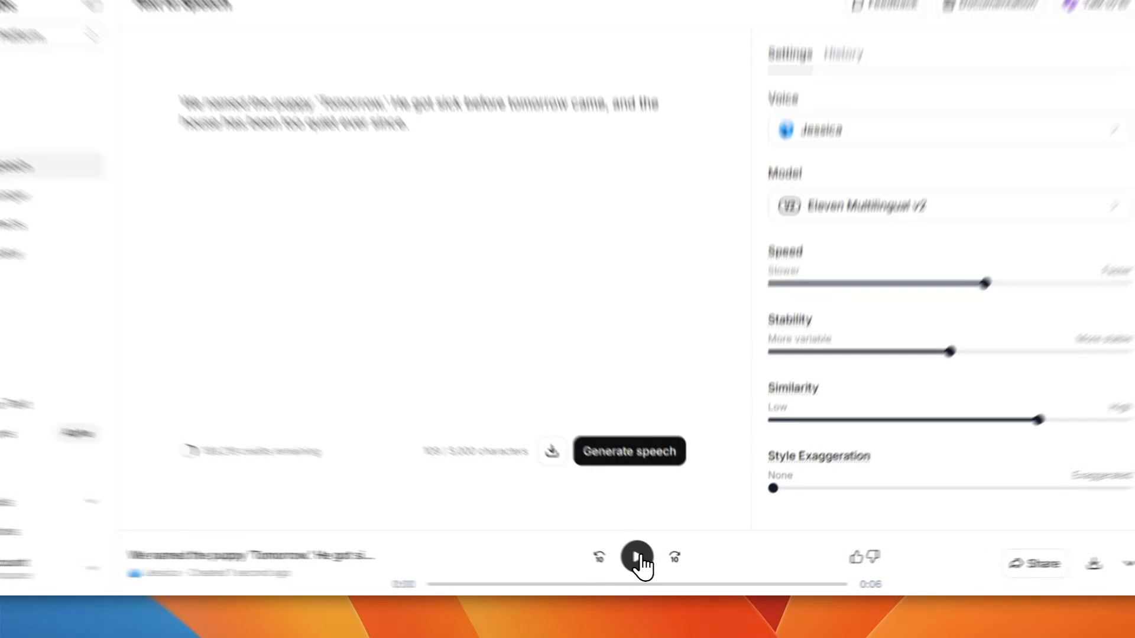
- Play back the existing speech clip made with the Jessica voice
left_click(653, 563)
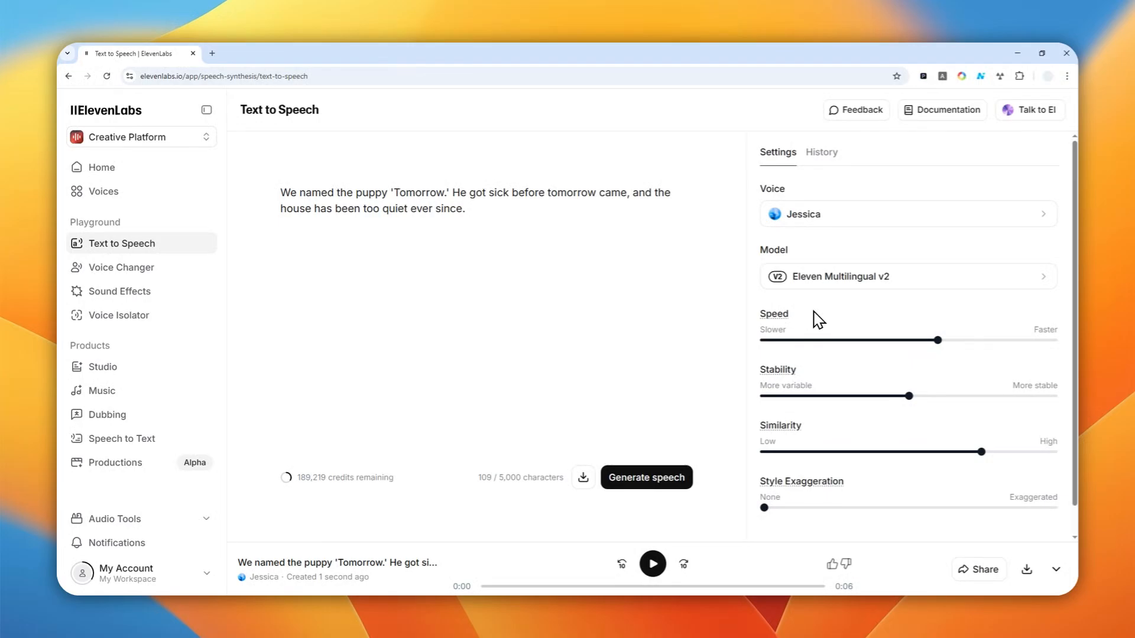
- Search the voices for "sad", add Anna - sad narrator to My Voices and use it as the voice
left_click(816, 224)
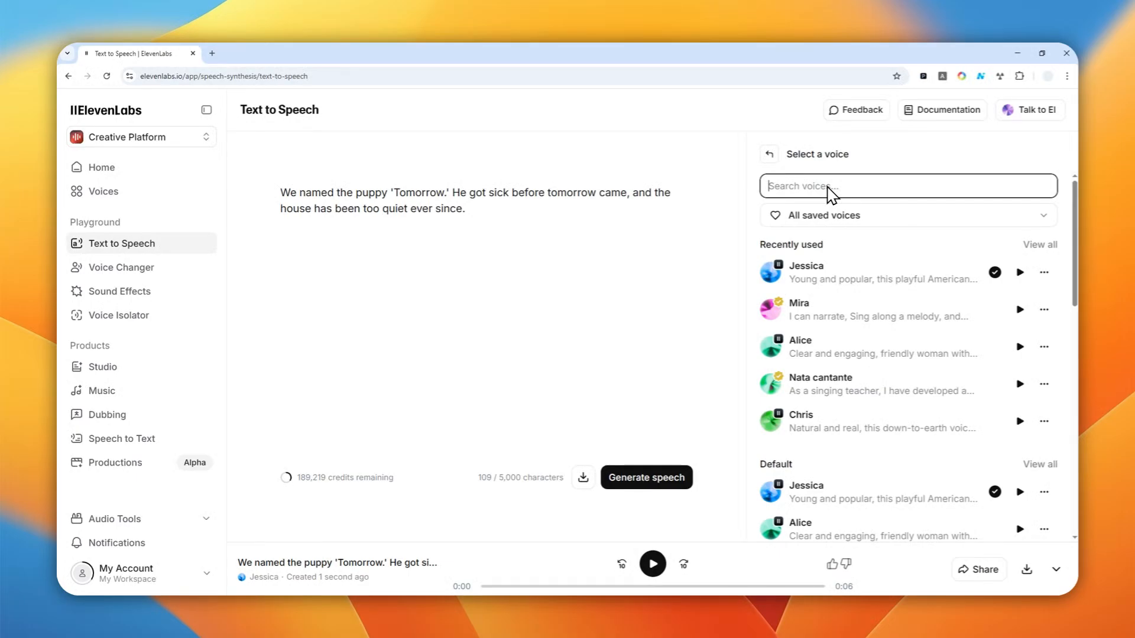
type("sad")
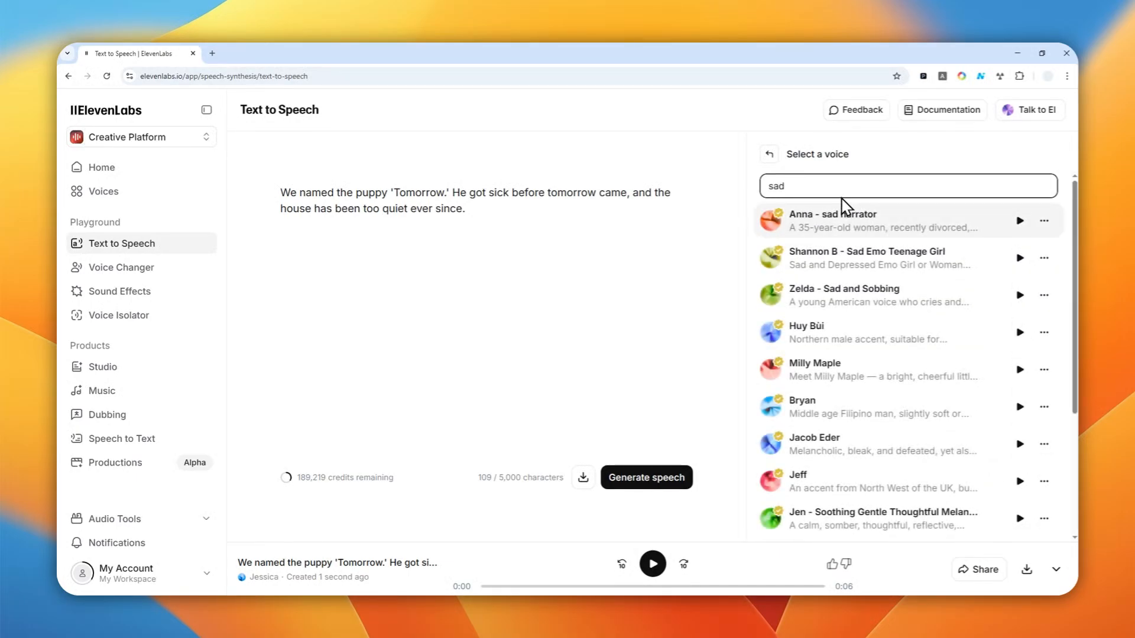
scroll(895, 278, "down", 3)
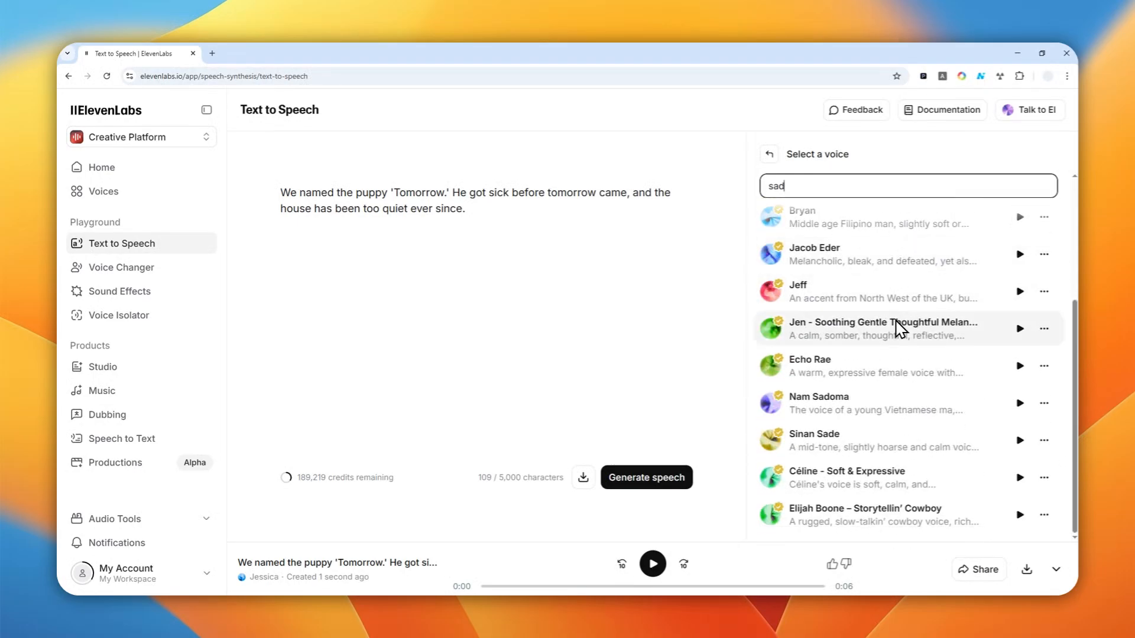
scroll(892, 342, "up", 3)
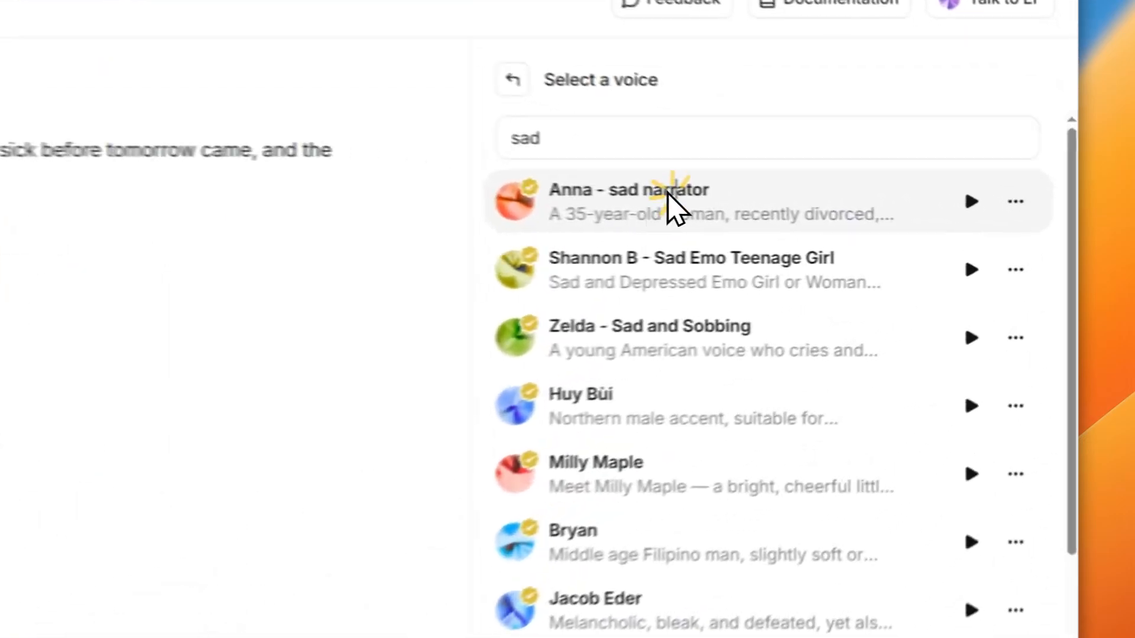
left_click(838, 220)
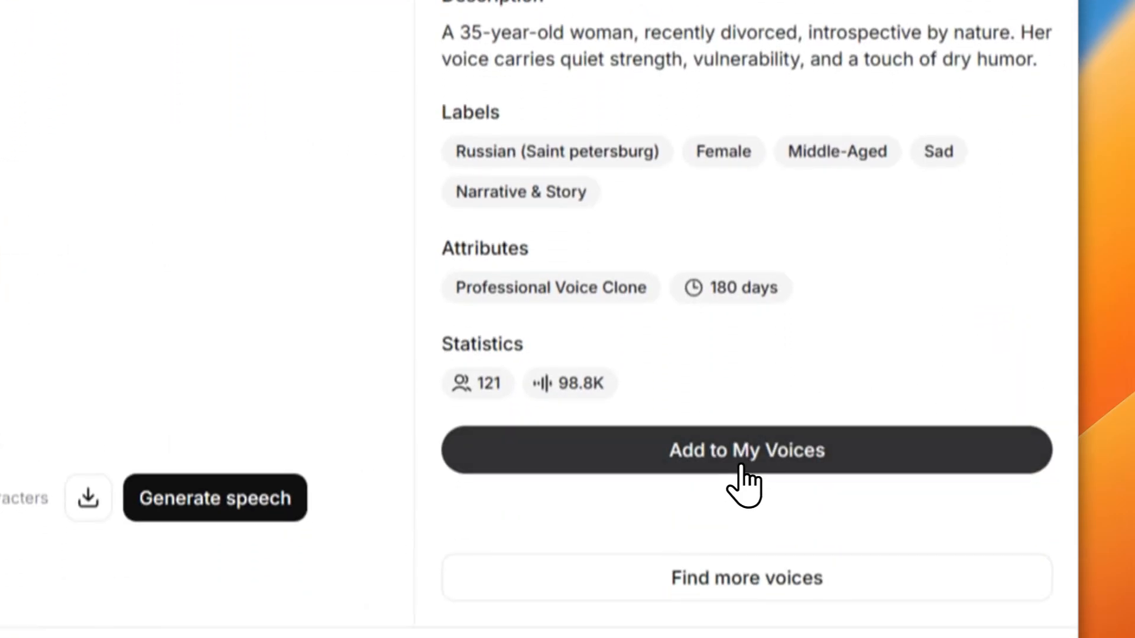
left_click(741, 467)
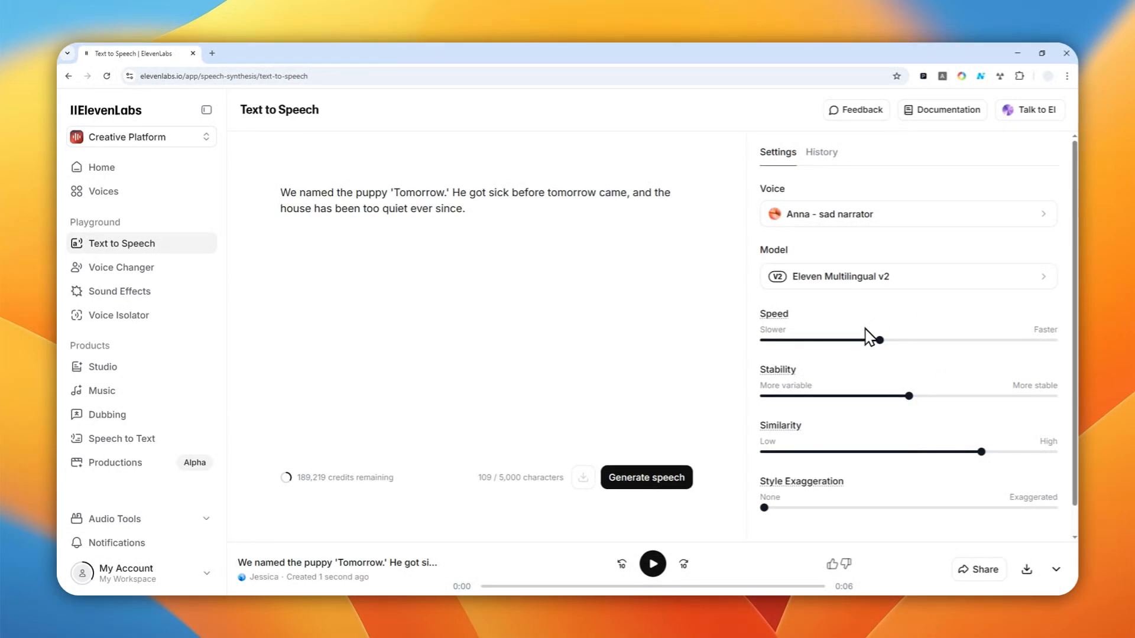
- Generate the puppy text's speech with the Anna - sad narrator voice, regenerate it once and lower the playback volume
mouse_move(877, 339)
scroll(886, 238, "down", 1)
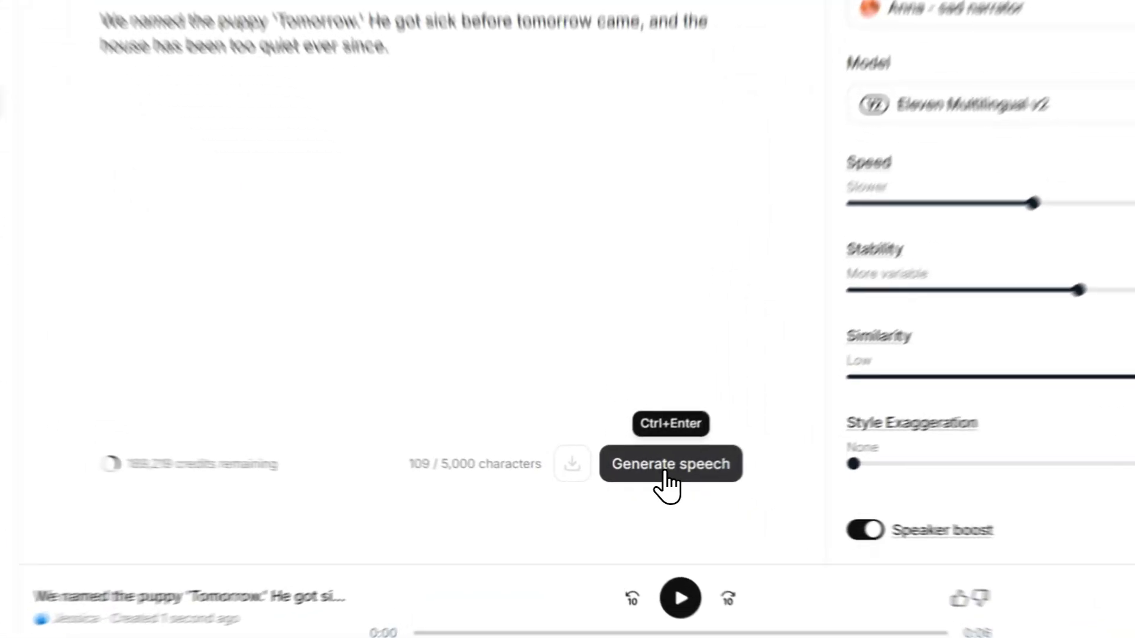
left_click(641, 481)
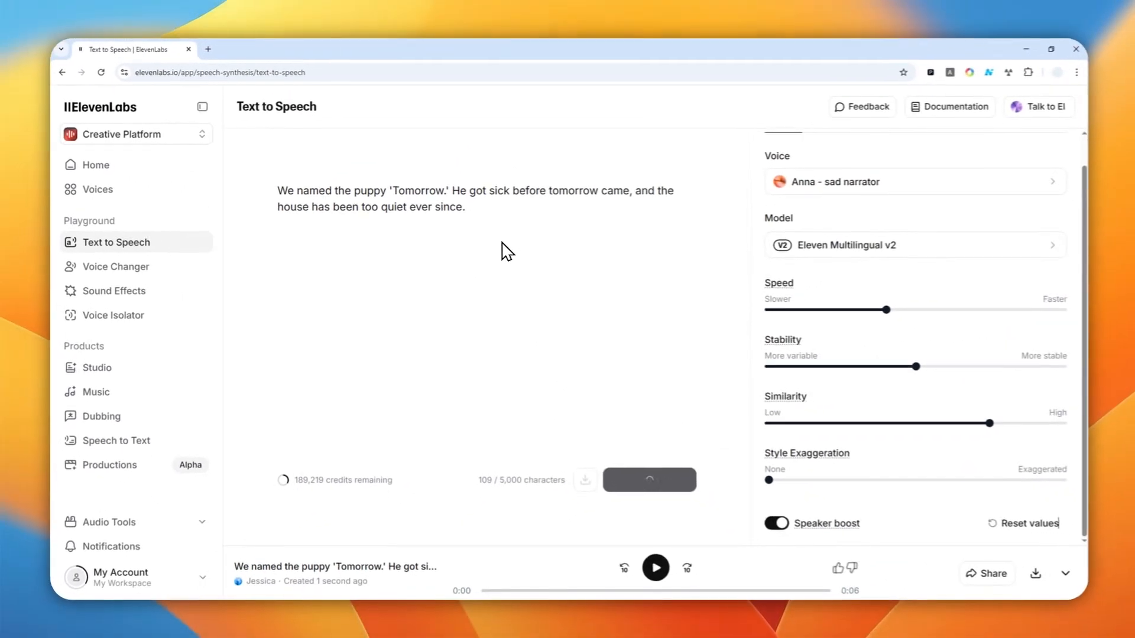
key("XF86AudioLowerVolume")
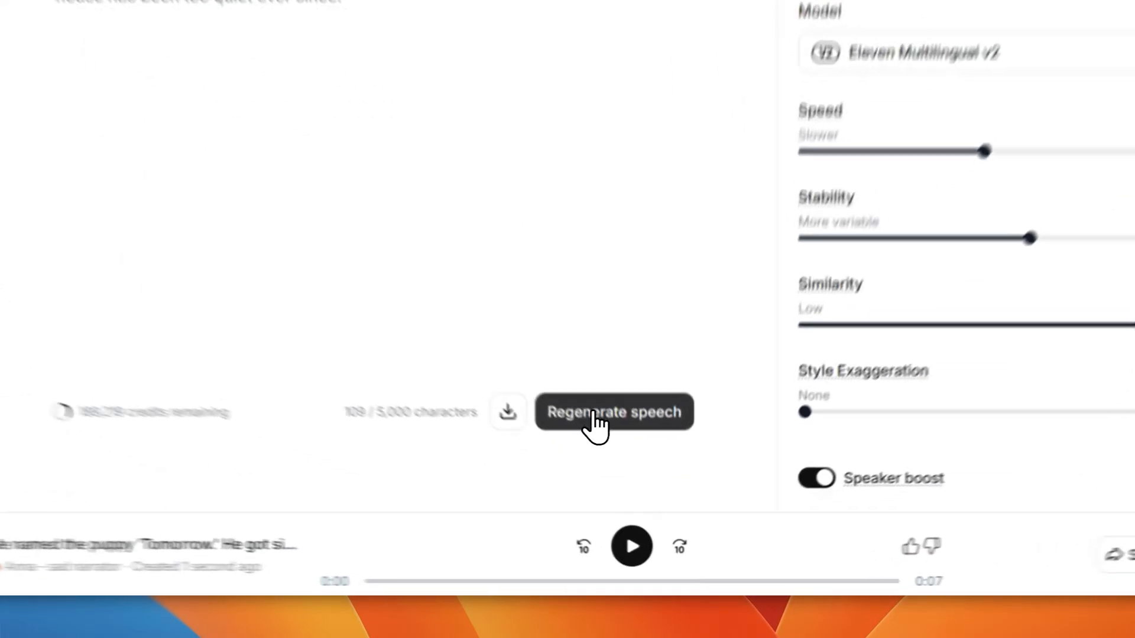
left_click(630, 479)
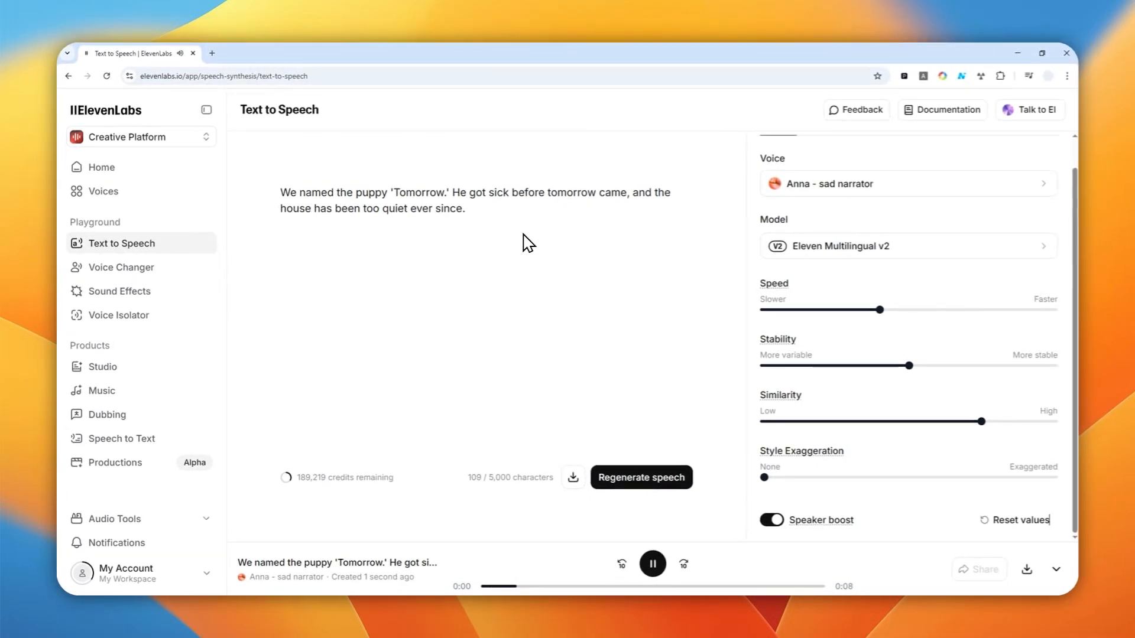
key("XF86AudioLowerVolume")
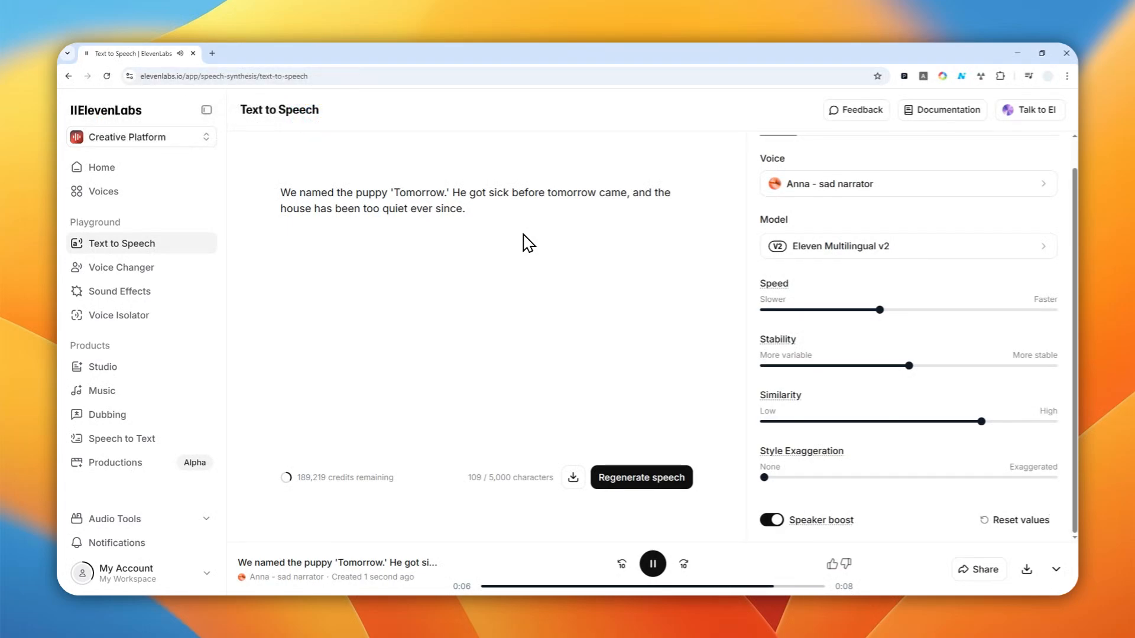
key("XF86AudioLowerVolume")
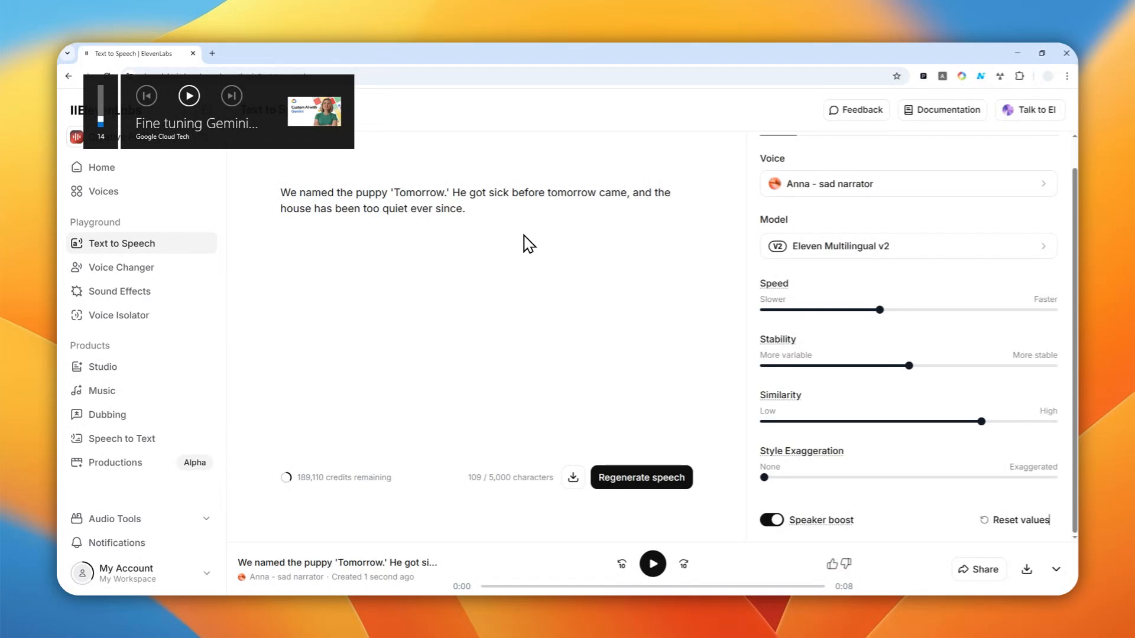
left_click(895, 197)
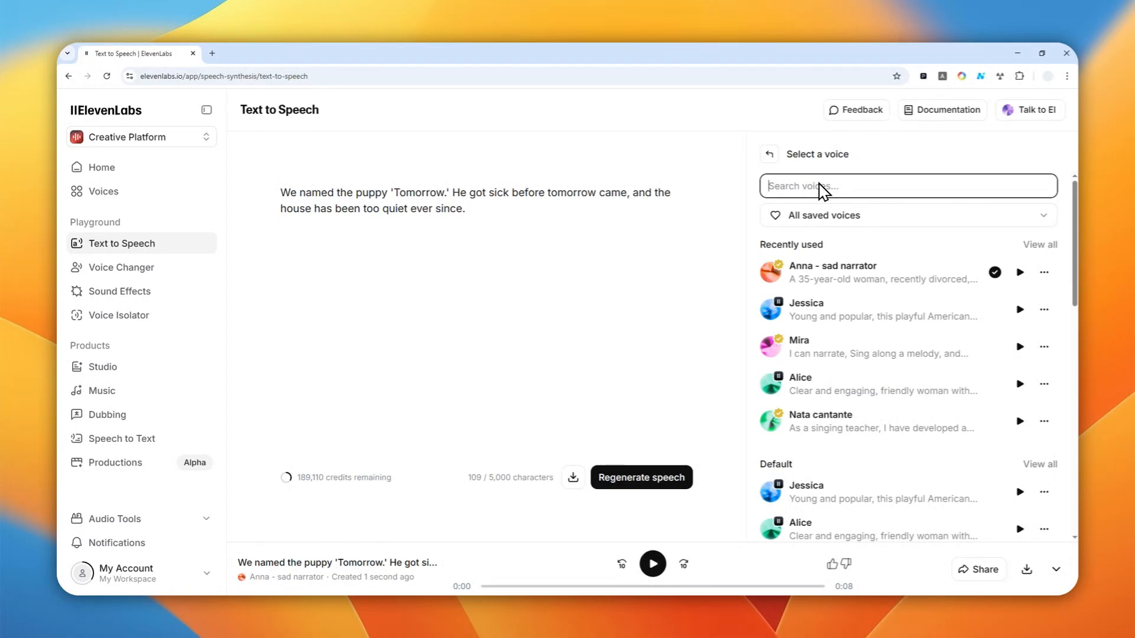
left_click(769, 154)
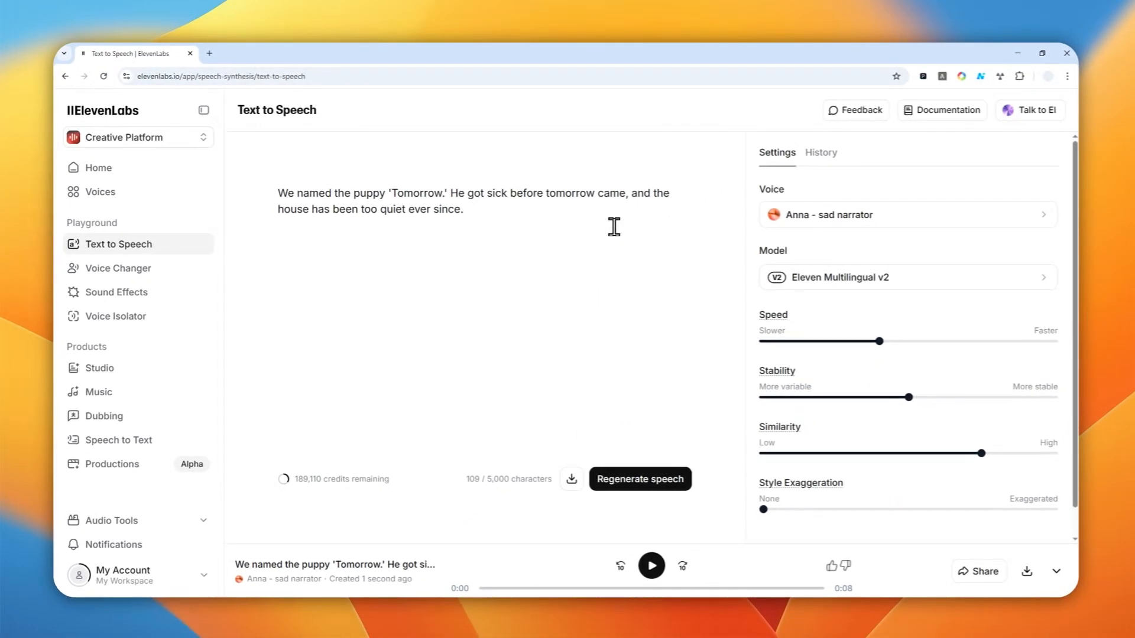
left_click(513, 220)
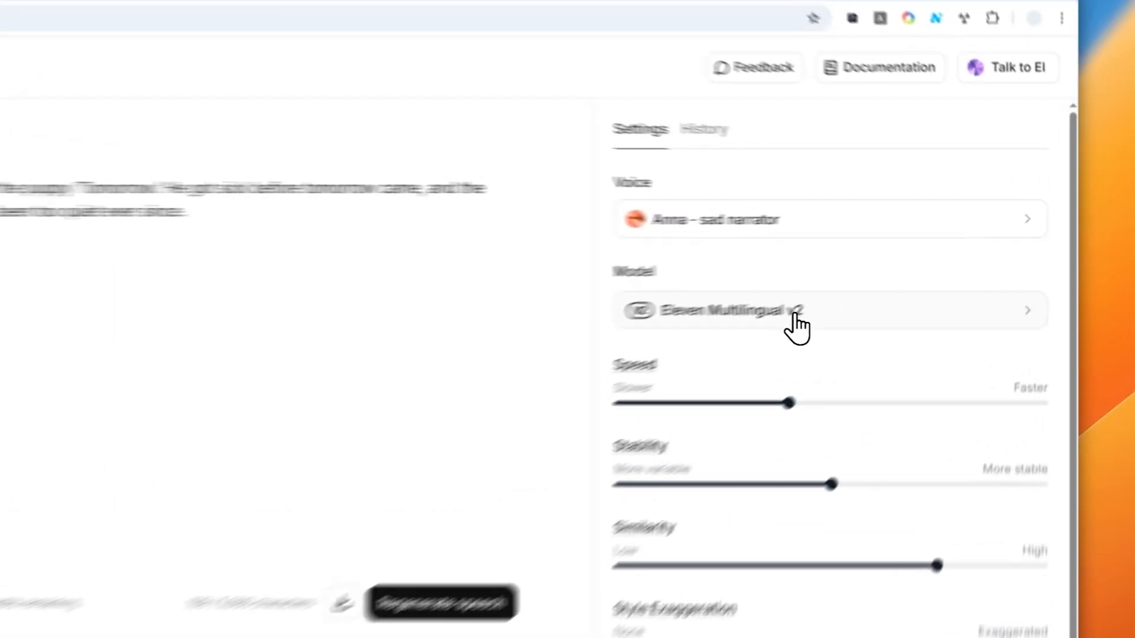
- Switch the model to Eleven v3 (alpha) and set the voice to Jessica
left_click(795, 316)
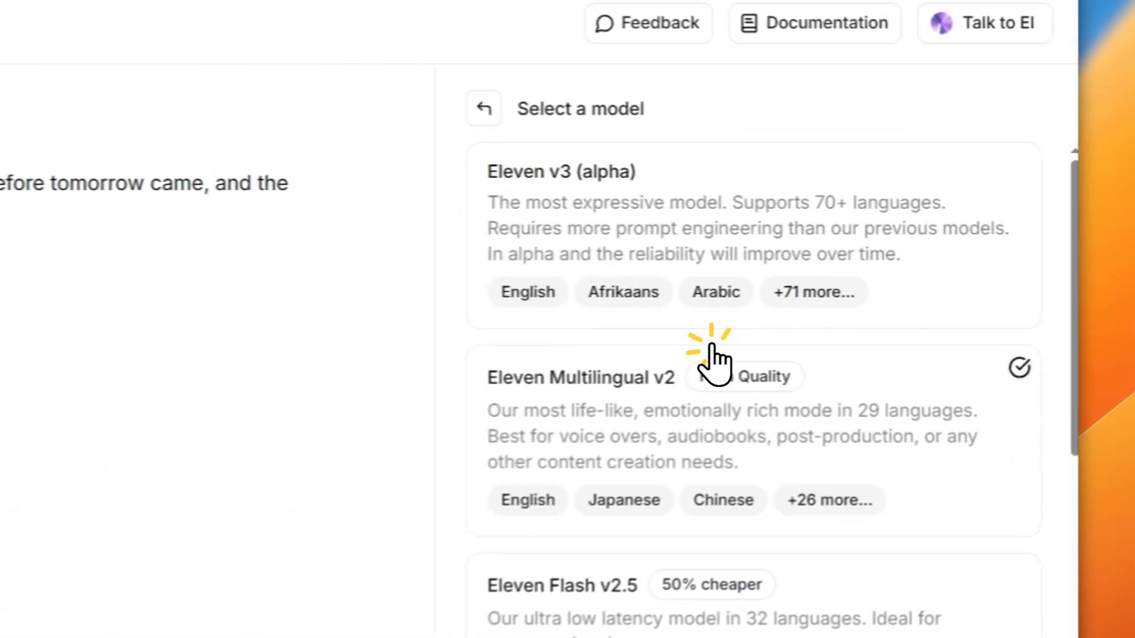
left_click(729, 181)
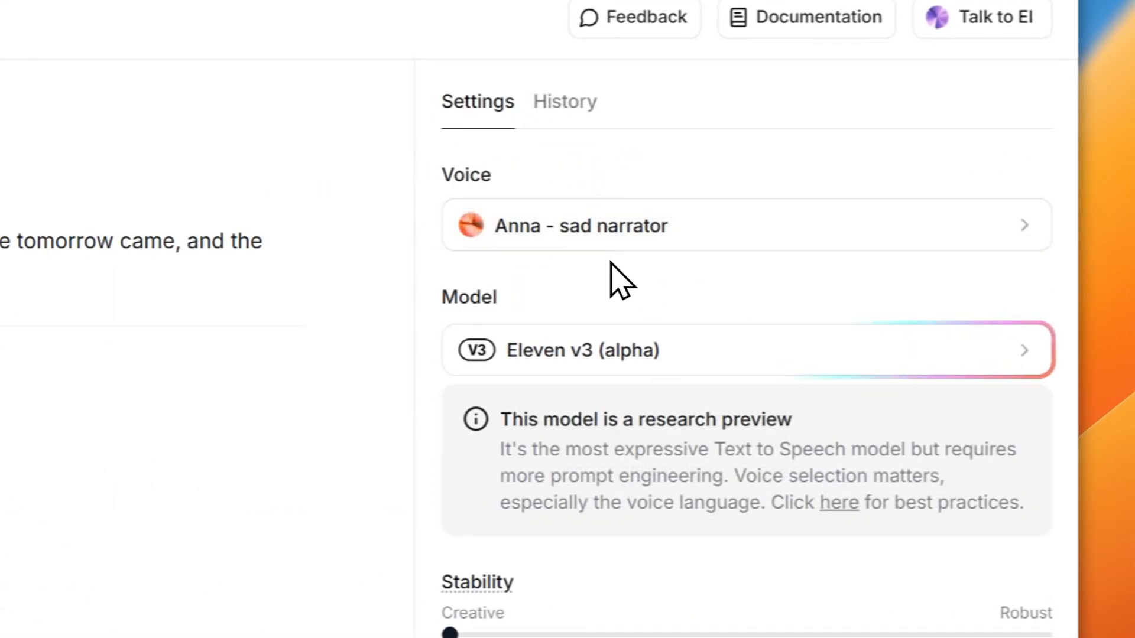
left_click(668, 227)
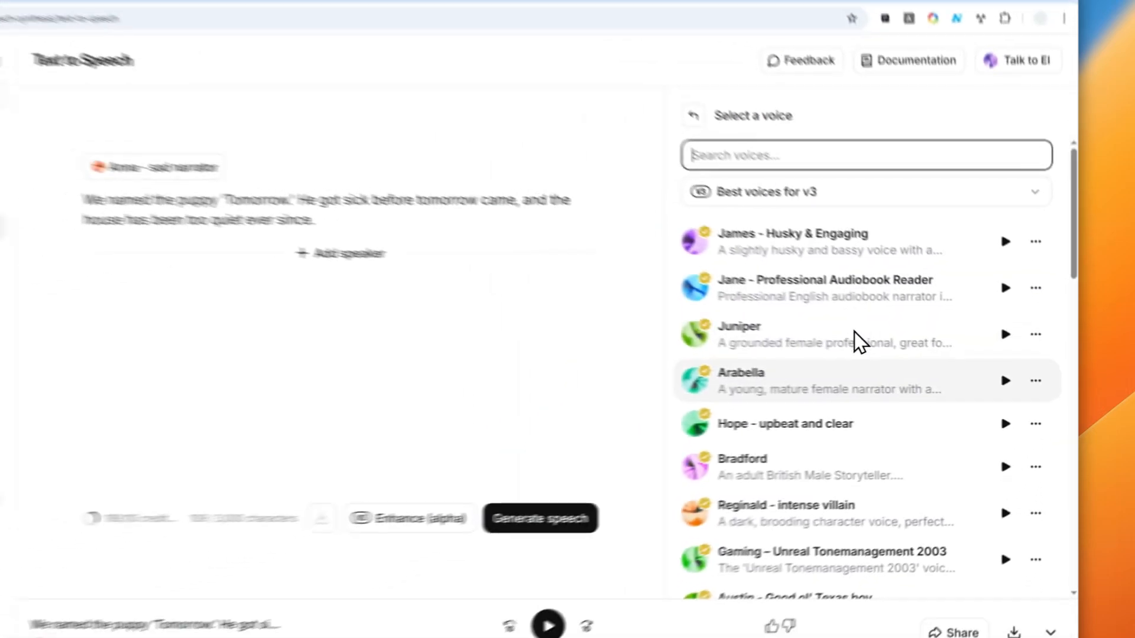
scroll(836, 418, "down", 5)
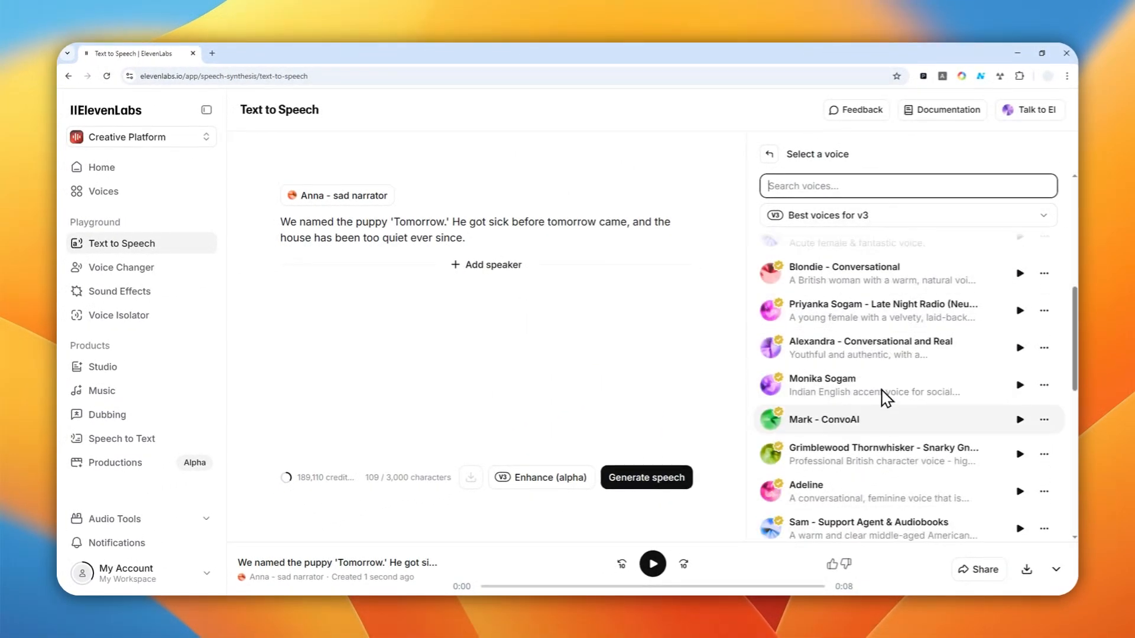
scroll(885, 397, "down", 10)
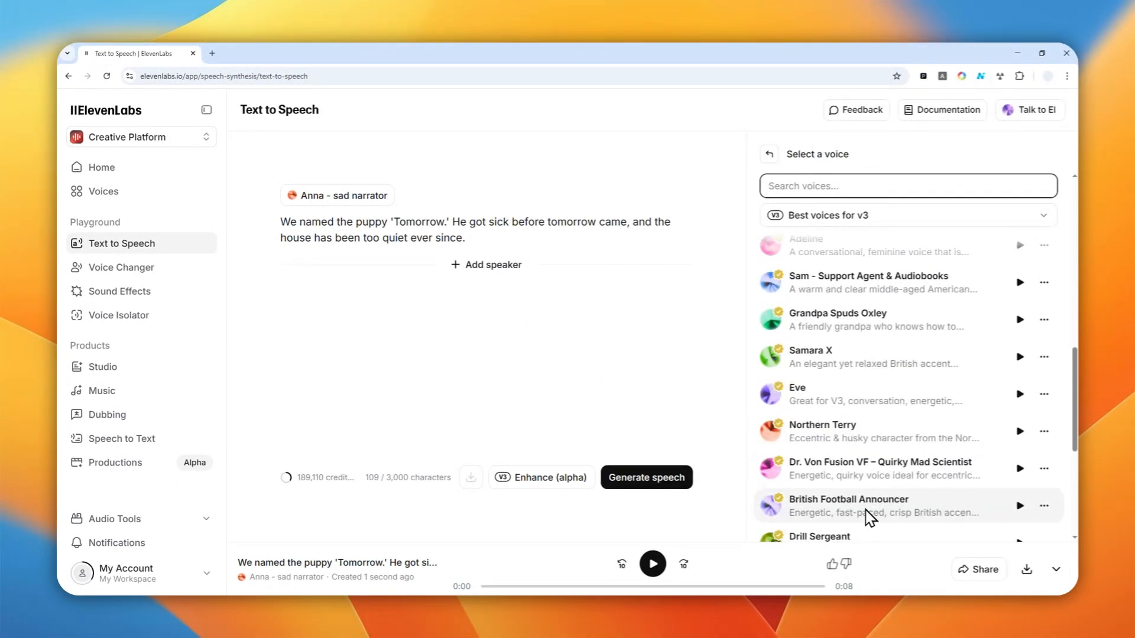
left_click(839, 521)
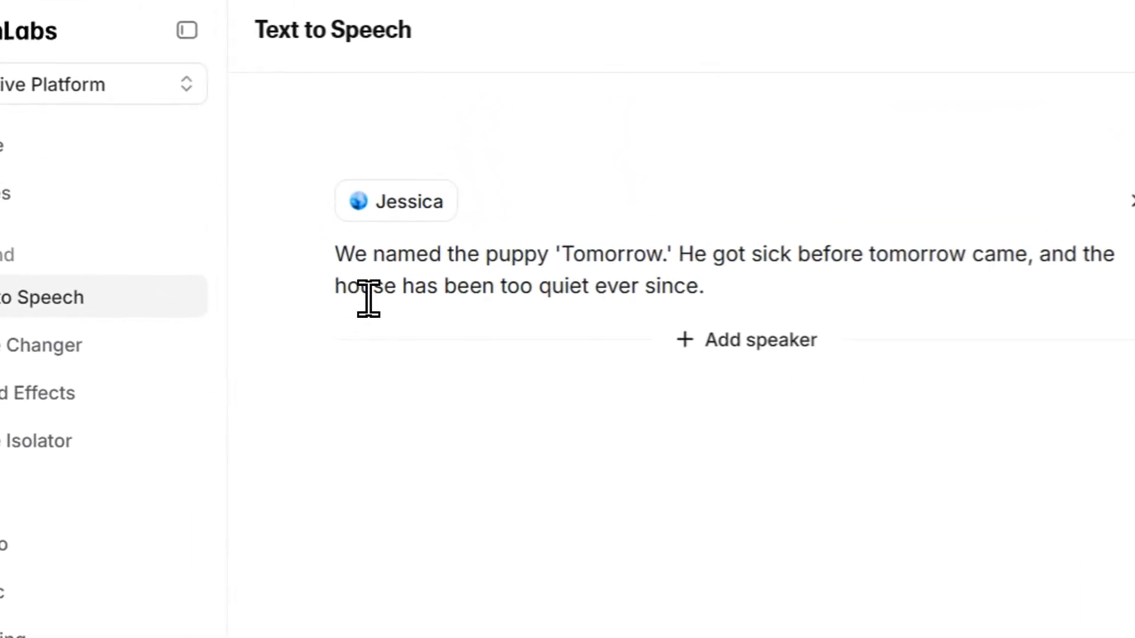
- Insert the emotion tag [sad] at the very start of the puppy text, before "We named"
left_click_drag(792, 283, 339, 235)
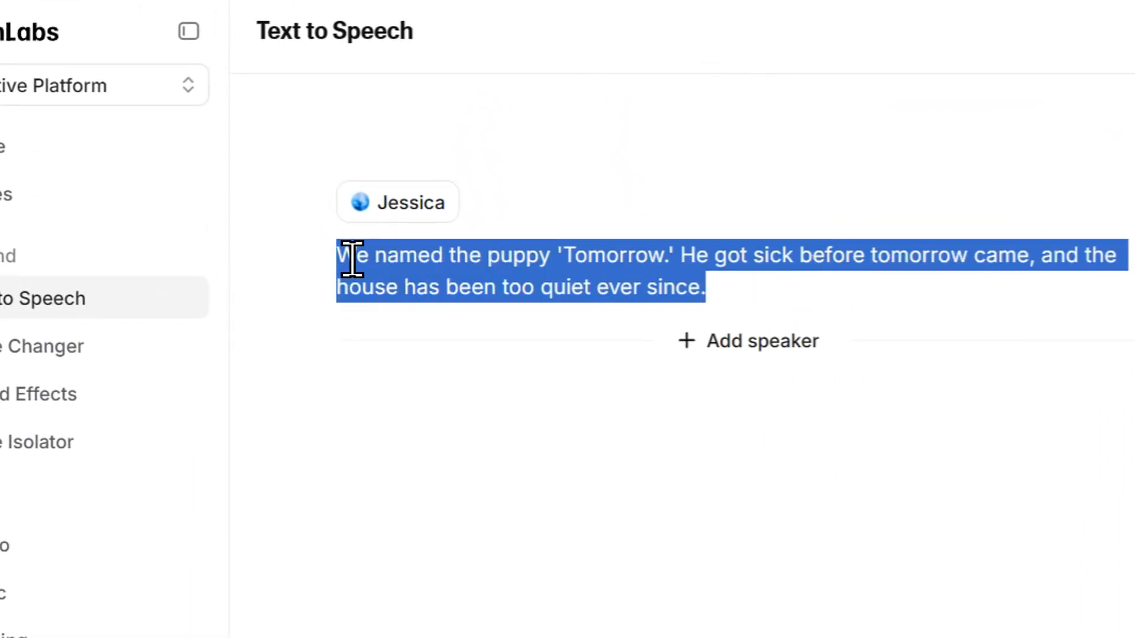
left_click(354, 260)
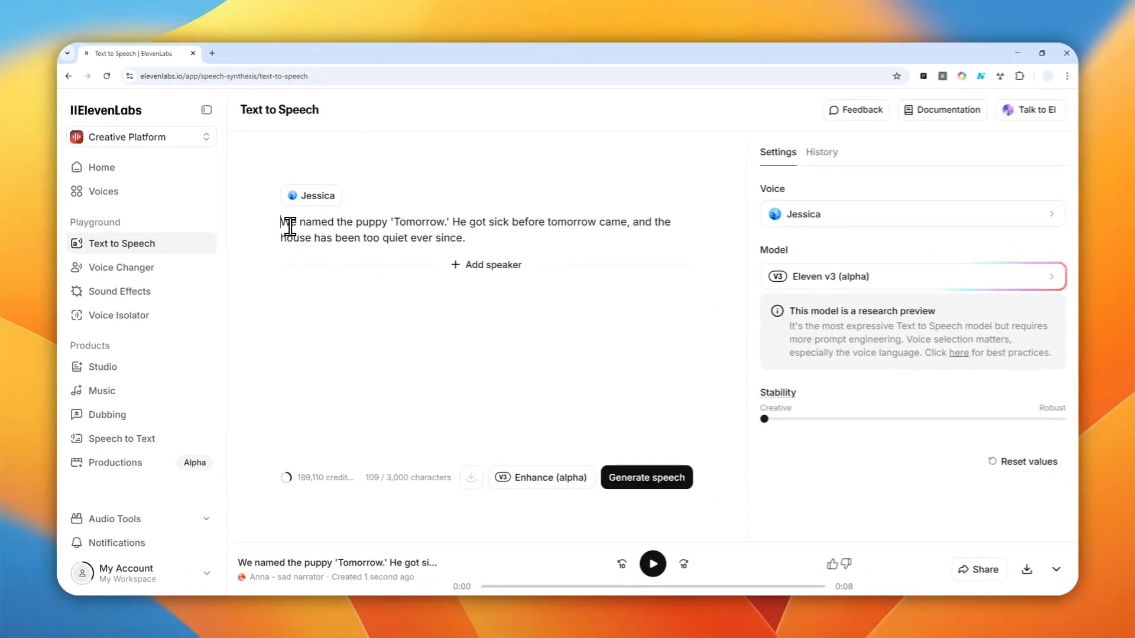
type("[")
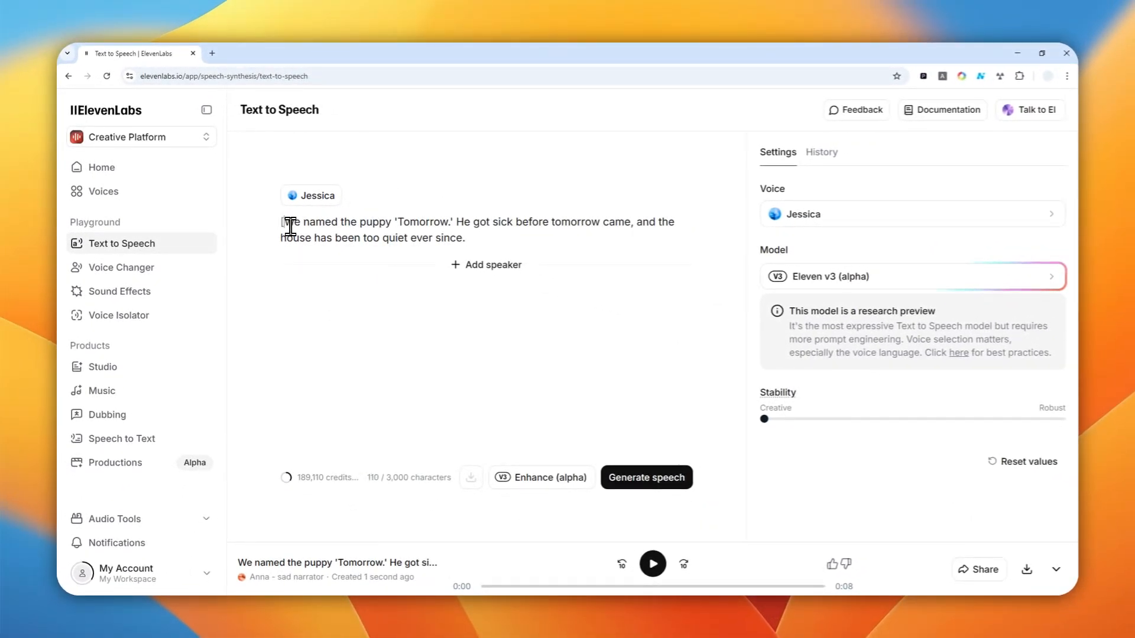
type("sad")
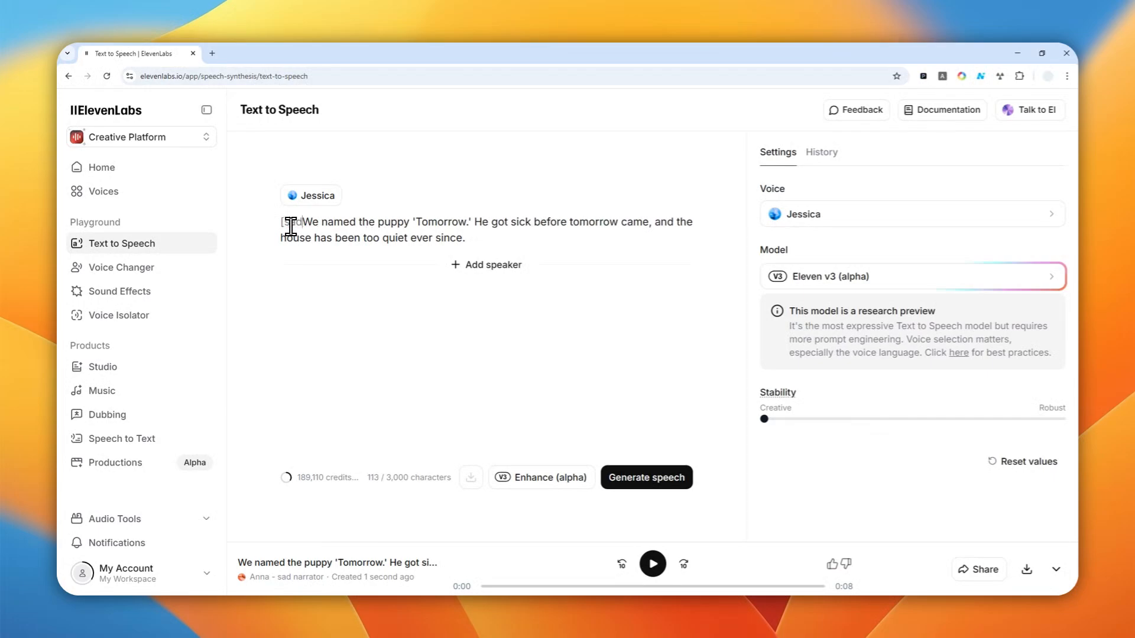
type("]")
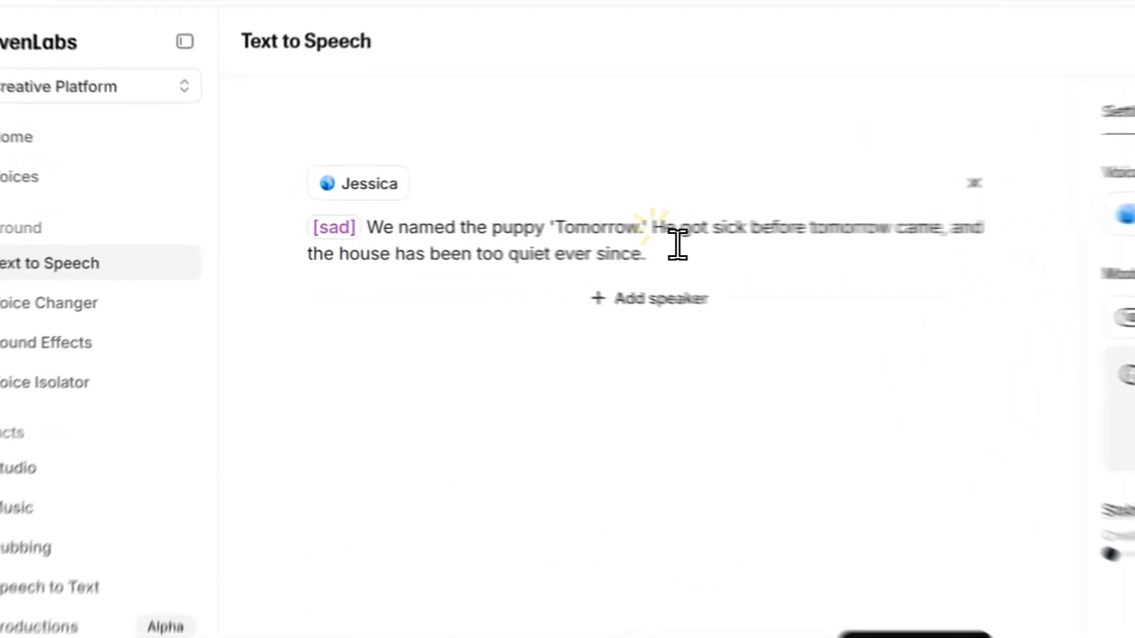
- Move the [sad] tag from the start of the puppy text to just before "He got sick"
left_click_drag(488, 223, 539, 253)
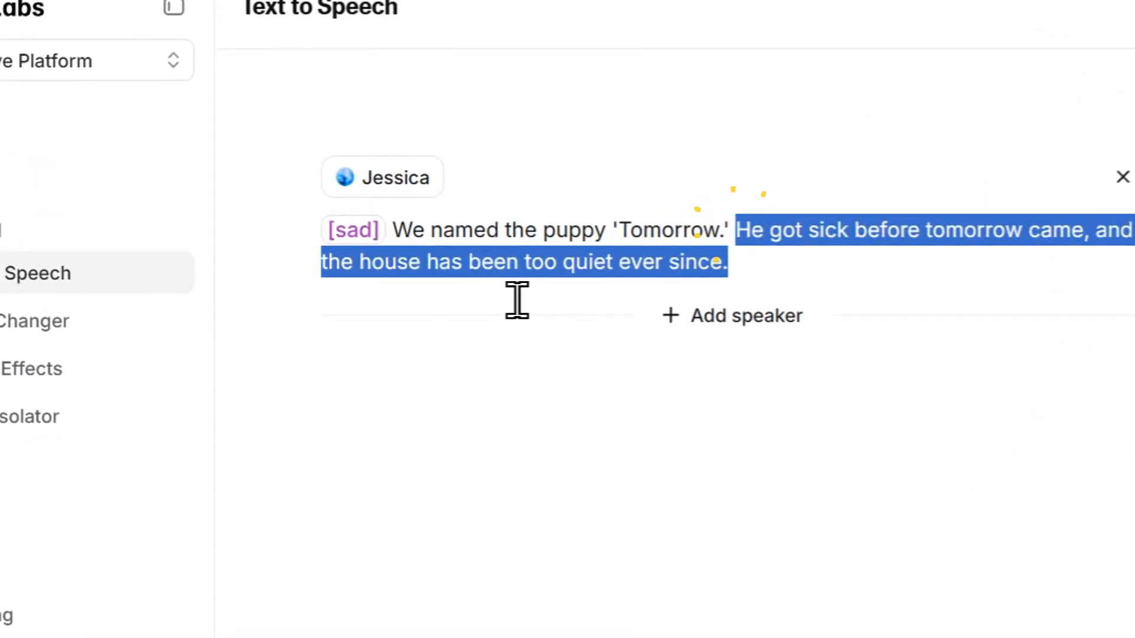
left_click(390, 233)
double_click(353, 232)
right_click(352, 228)
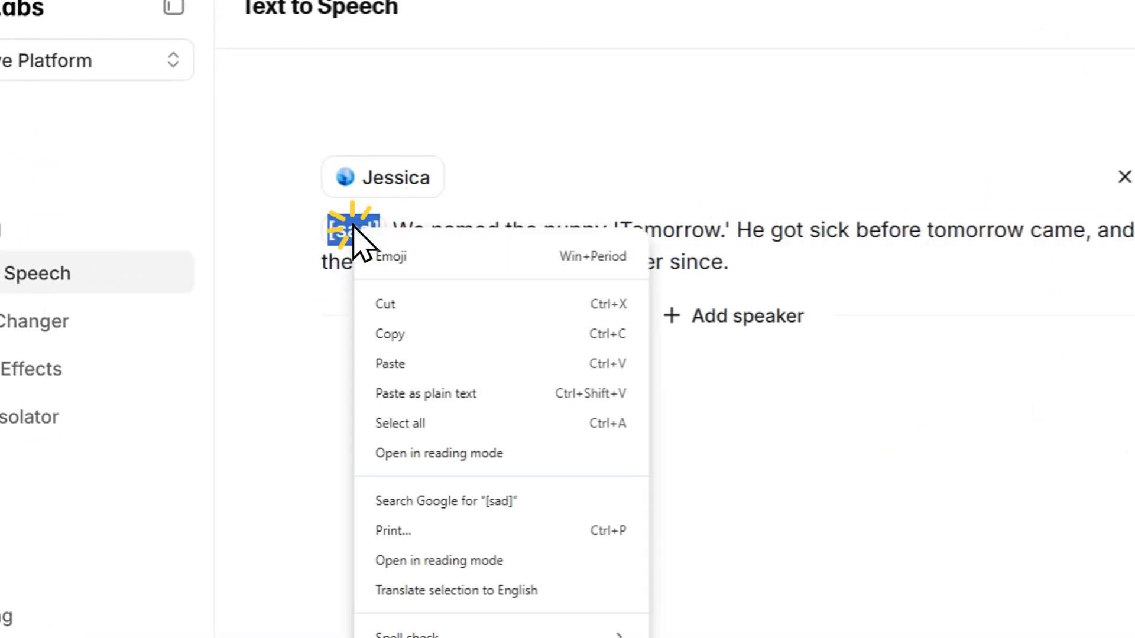
left_click(434, 305)
left_click(669, 231)
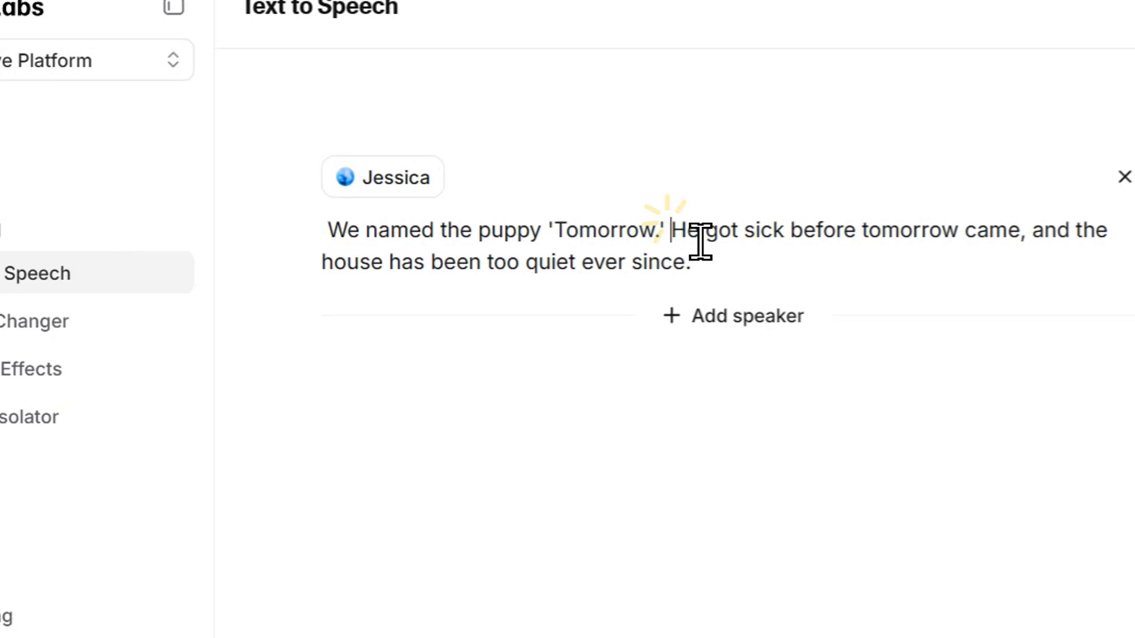
right_click(667, 225)
left_click(725, 435)
left_click(799, 280)
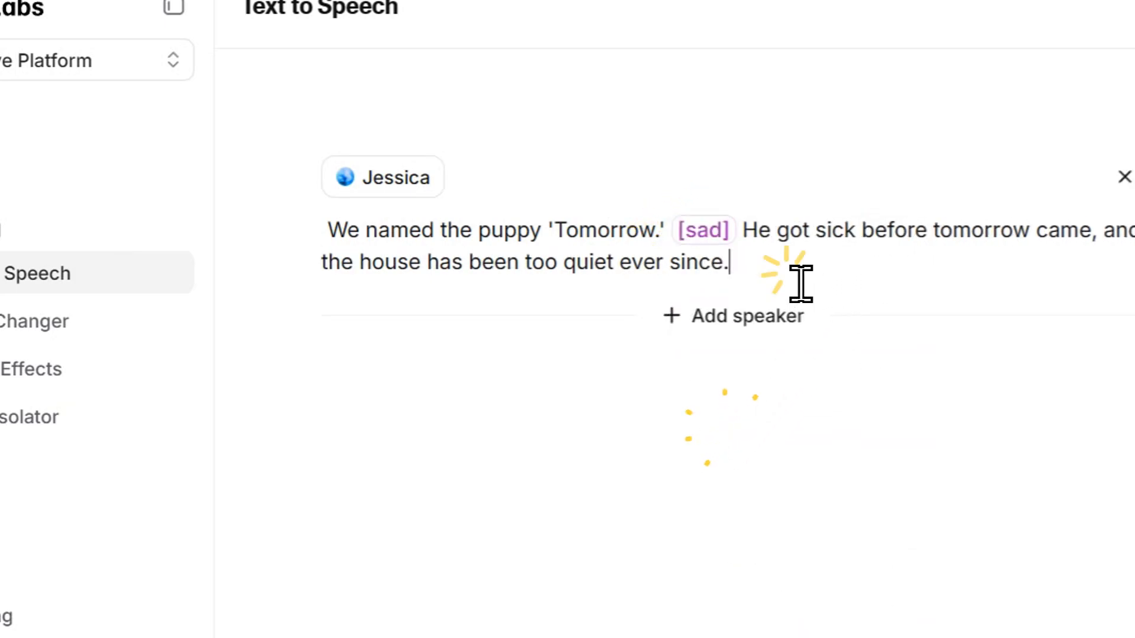
- Delete the [sad] tag before "He got sick" and undo the edits back to the tag at the start of the text
left_click_drag(801, 283, 775, 243)
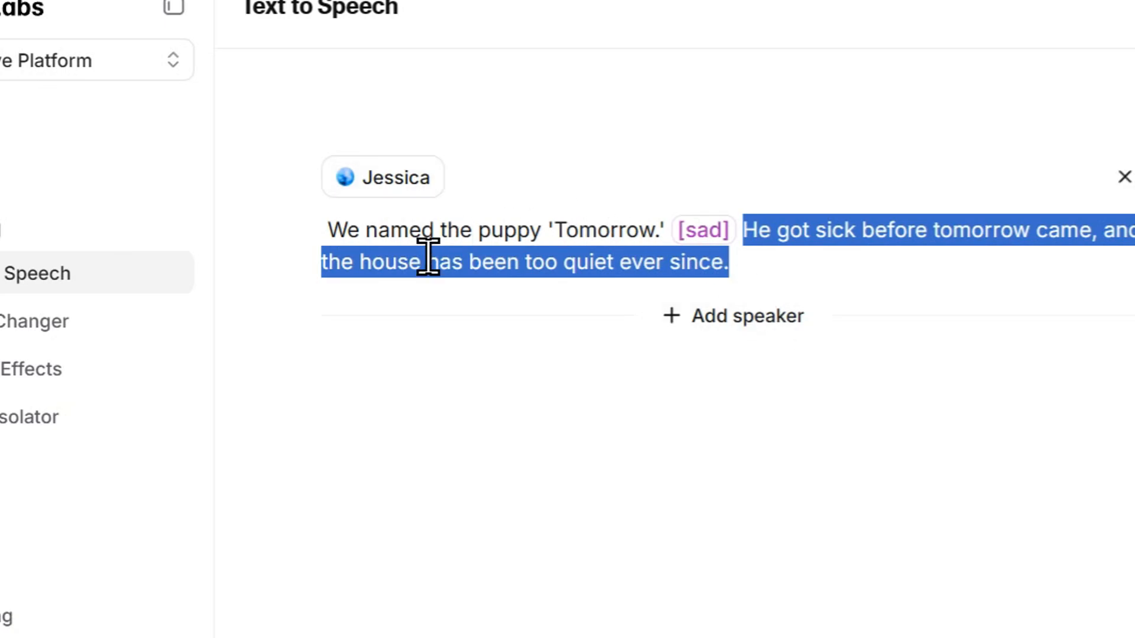
left_click_drag(326, 230, 497, 232)
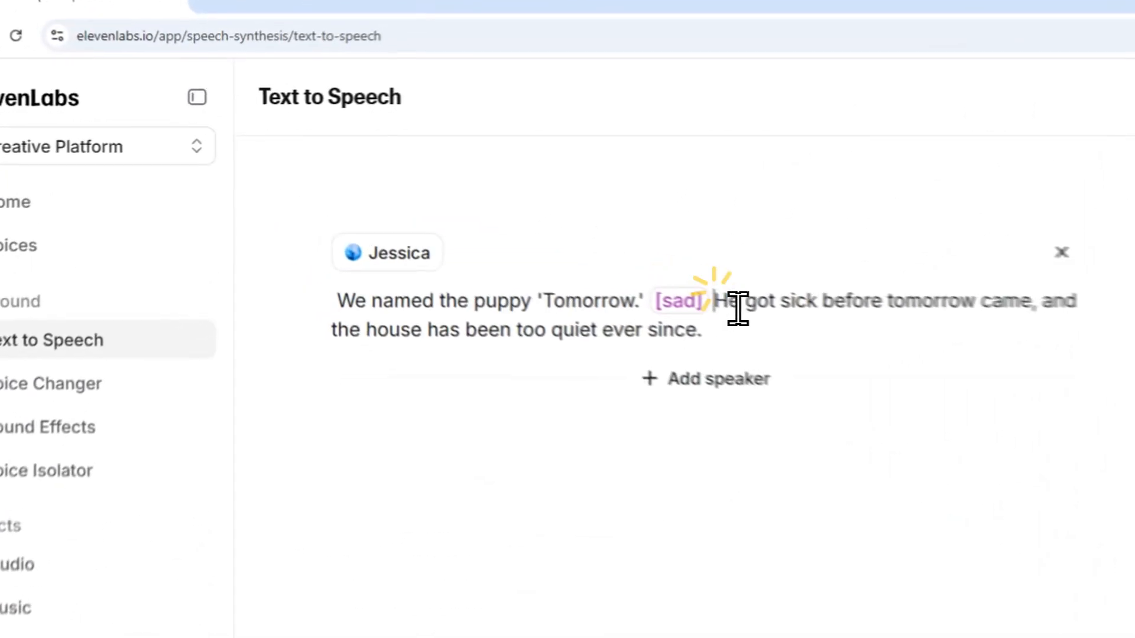
double_click(473, 227)
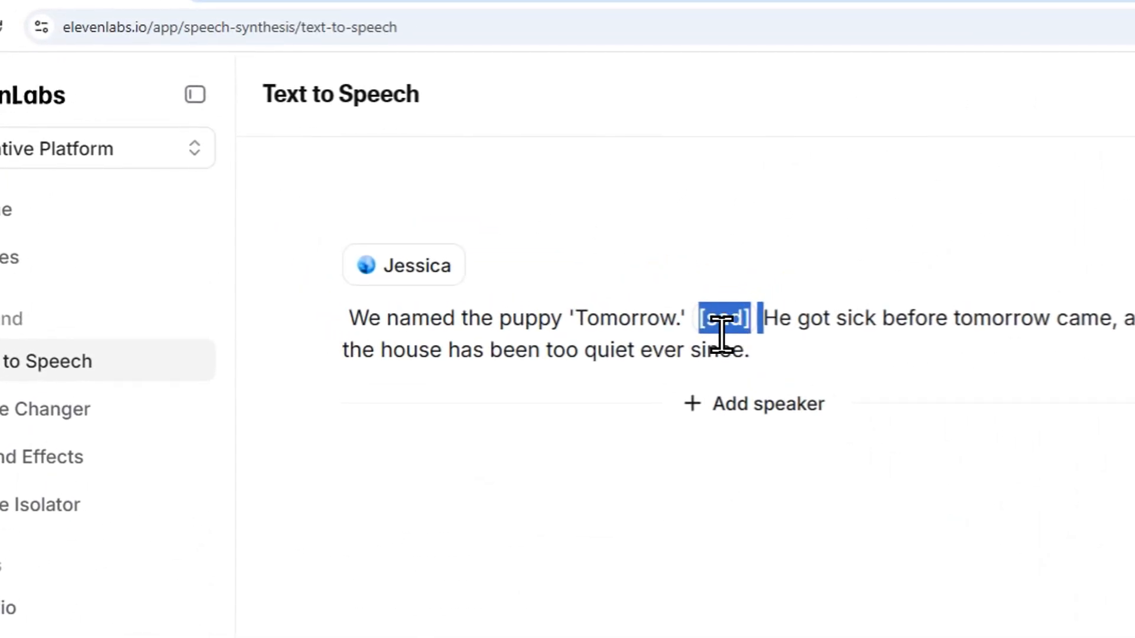
key("BackSpace")
key("ctrl+z")
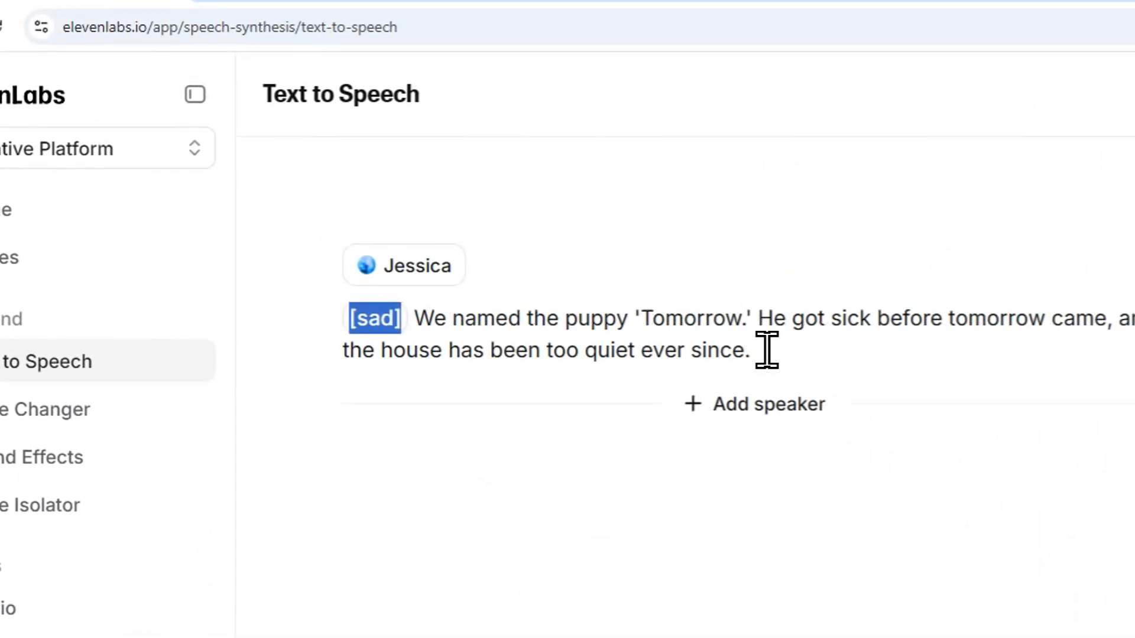
- Try the words gloomy, unhappy and somber inside the opening emotion tag and set it back to sad
double_click(396, 322)
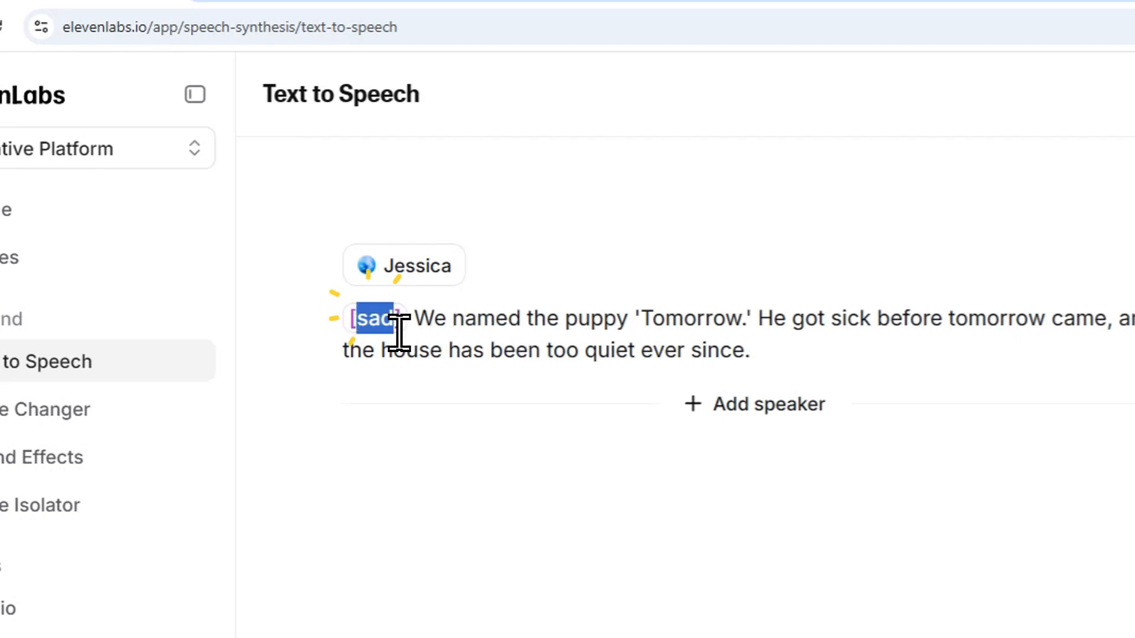
type("gloomy")
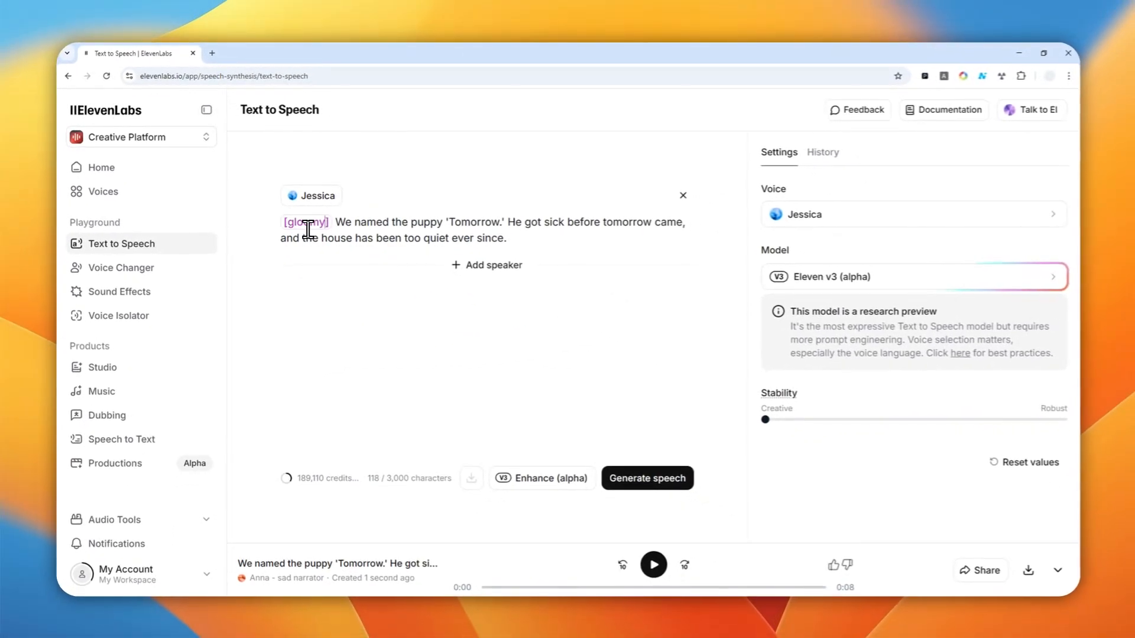
double_click(307, 224)
type("unhappy")
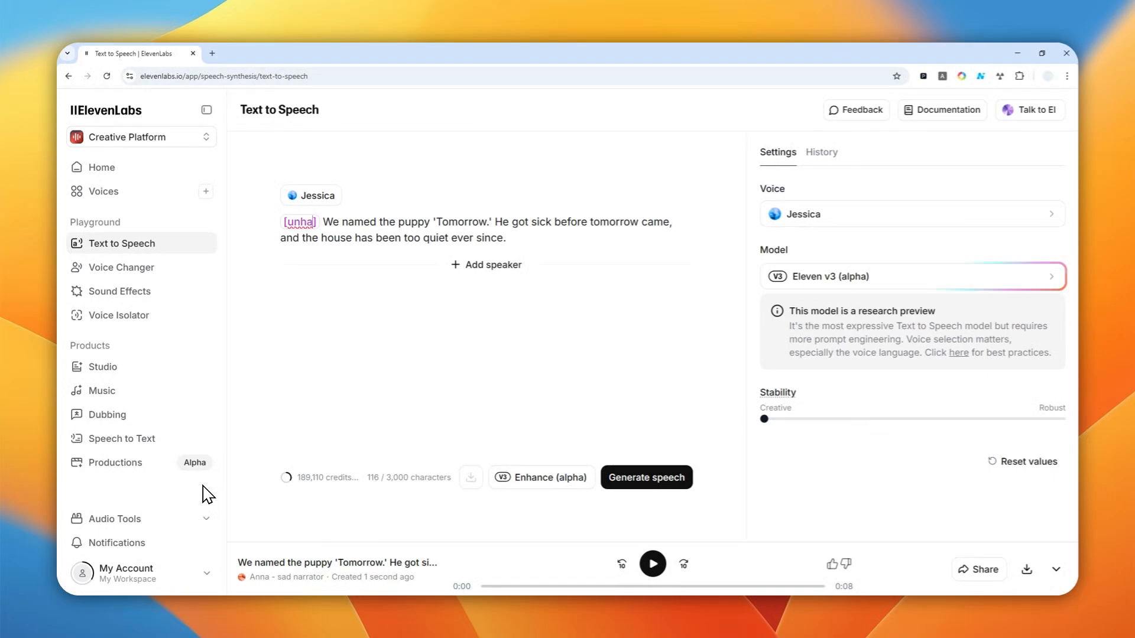
key("ctrl+shift+Left")
type("somber")
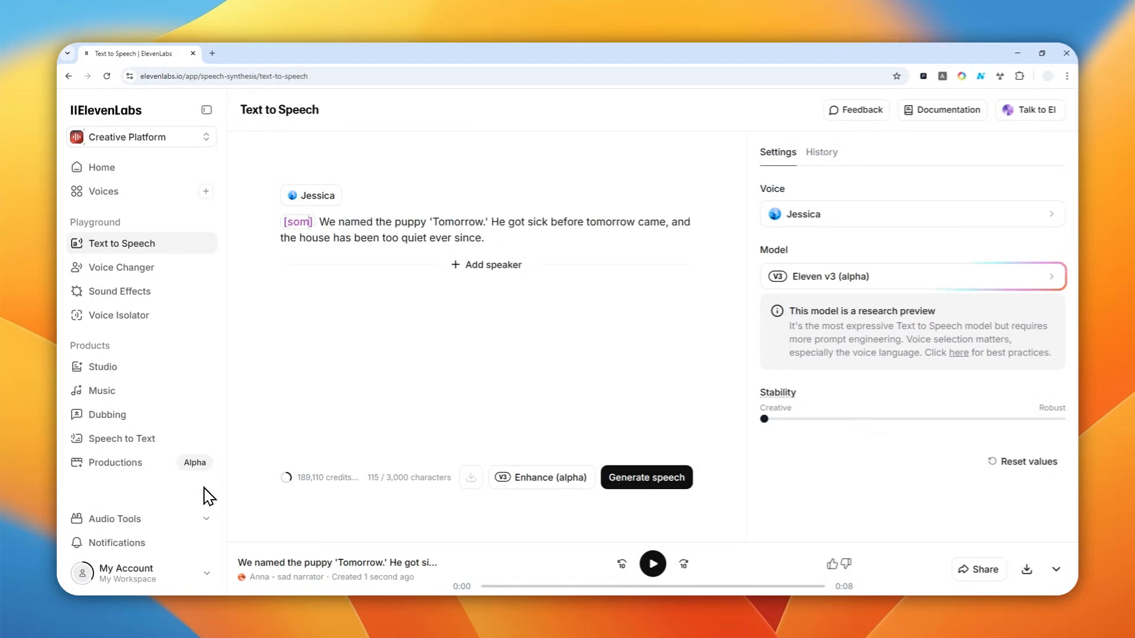
key("ctrl+shift+Left")
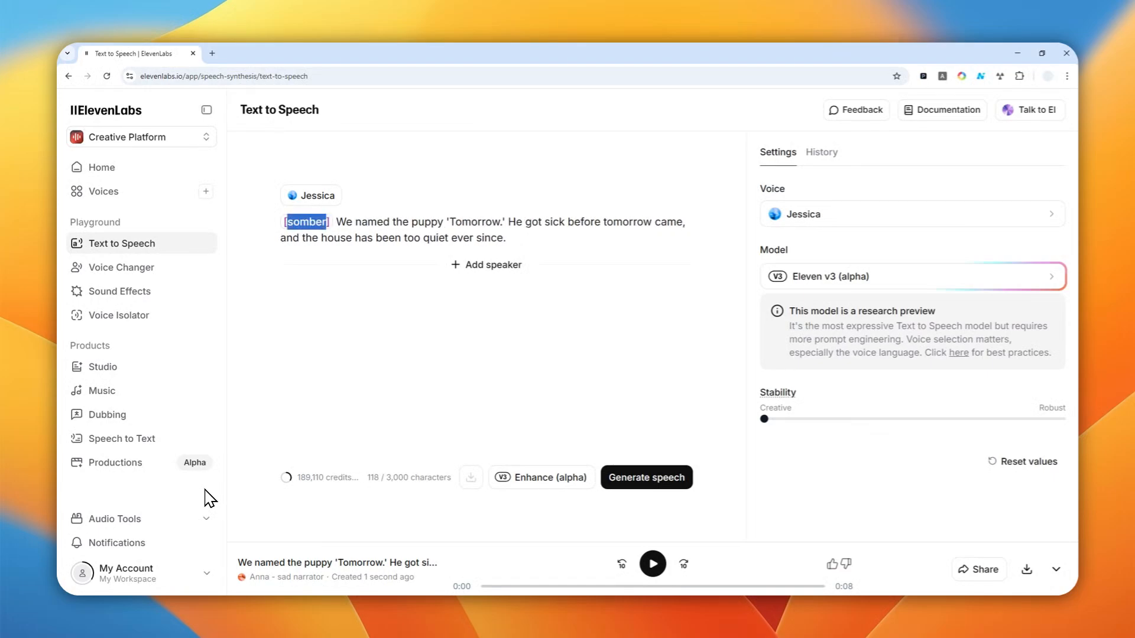
left_click(209, 500)
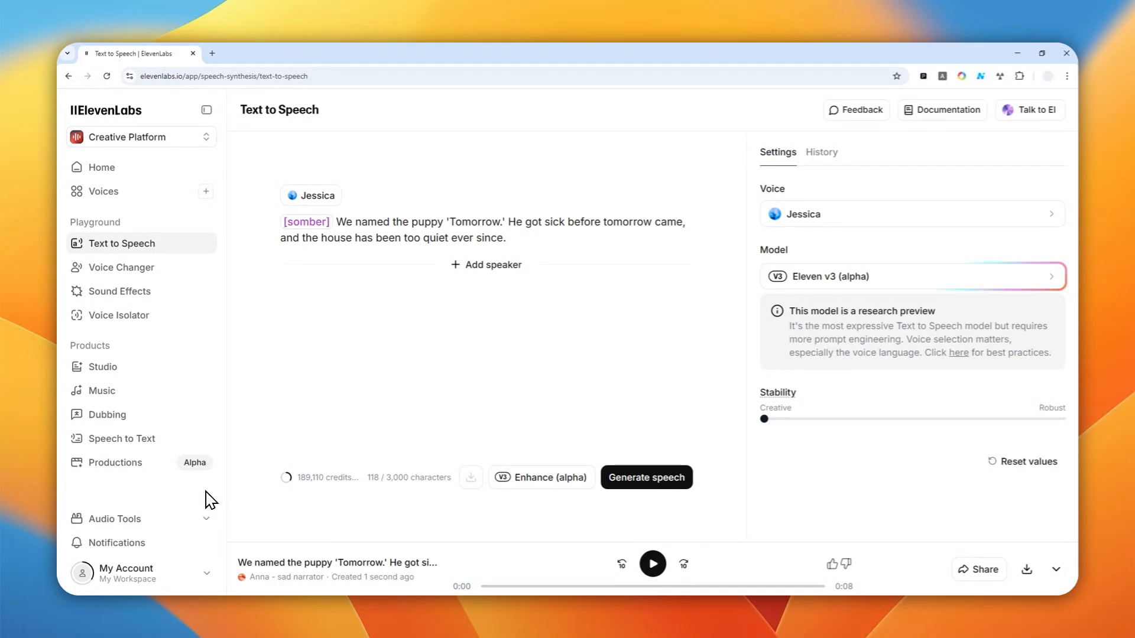
key("ctrl+shift+Left")
type("sad")
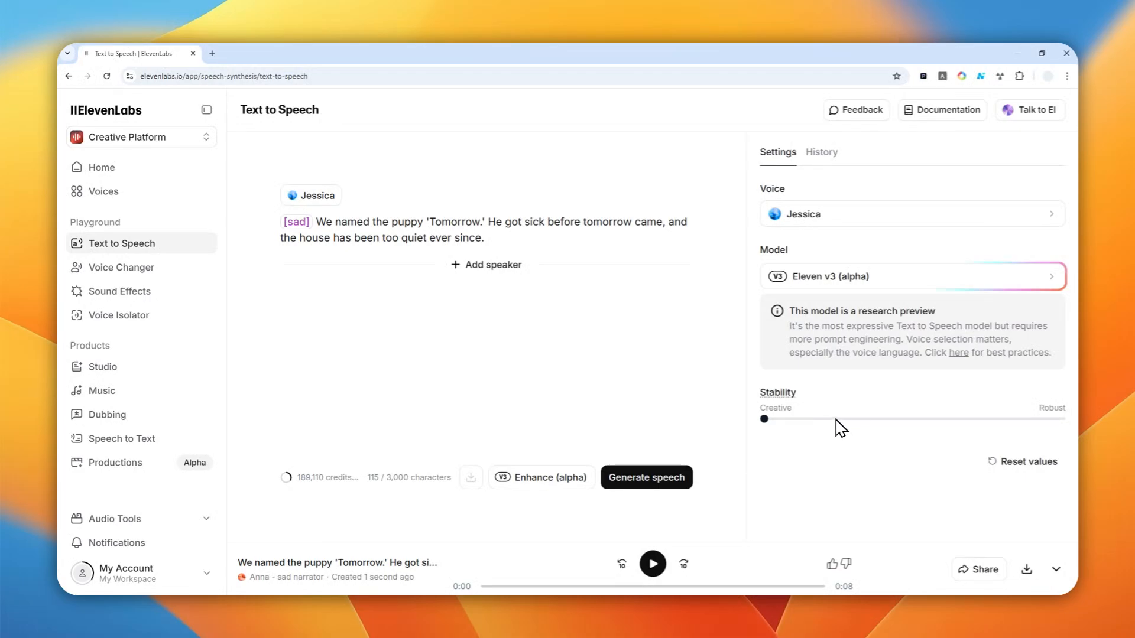
- Generate the [sad] puppy text's speech with Stability at Creative and play Generation 2
left_click(889, 419)
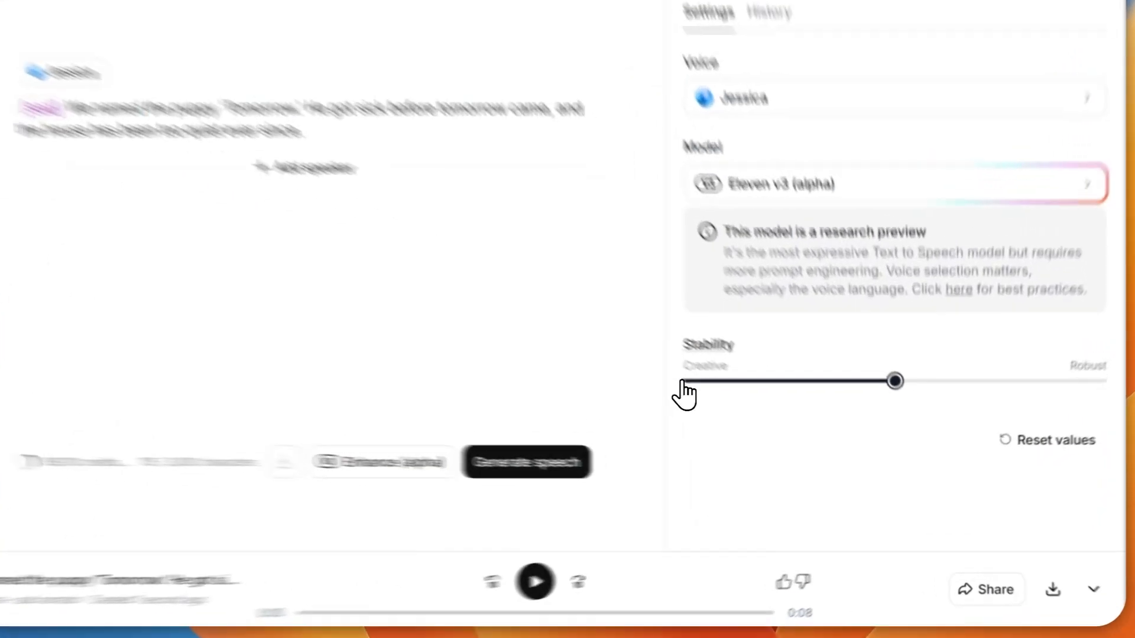
left_click(761, 419)
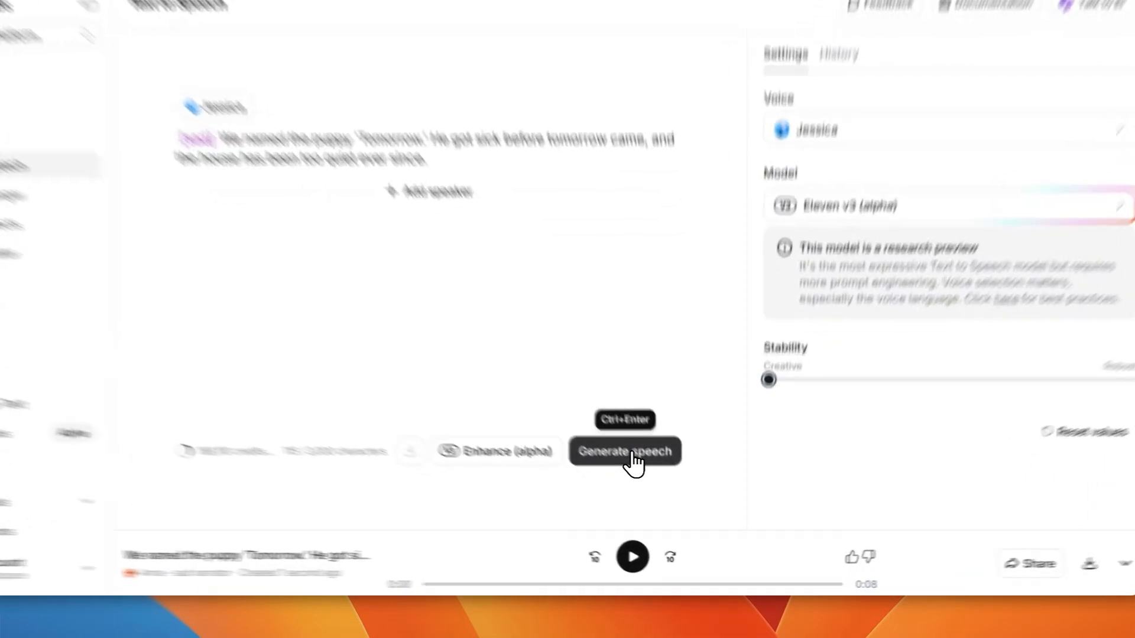
left_click(655, 478)
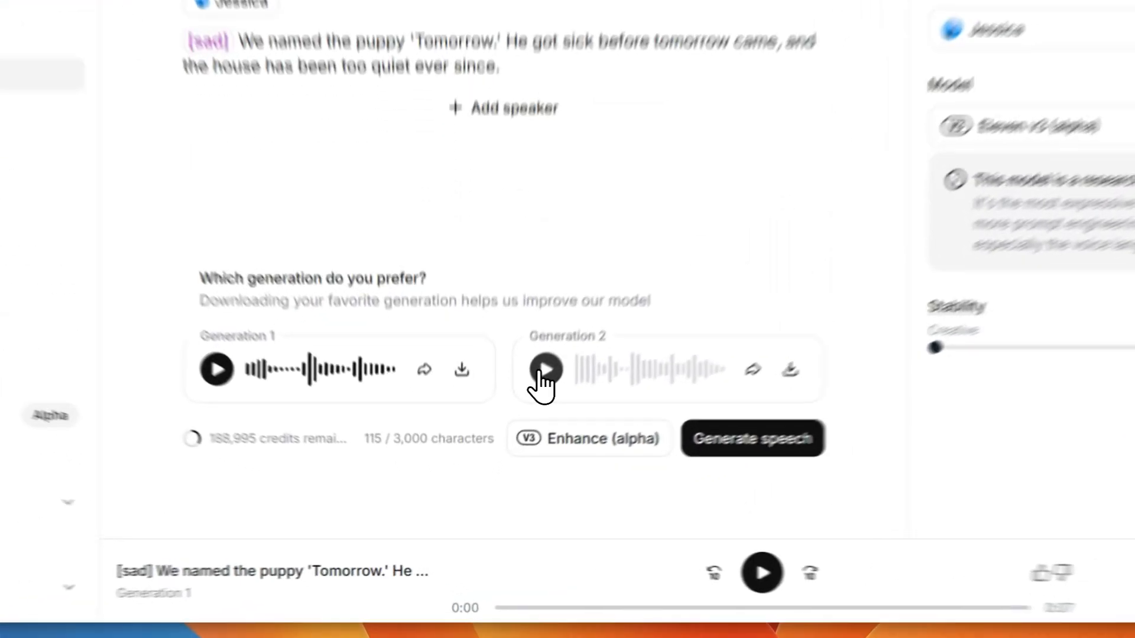
left_click(514, 432)
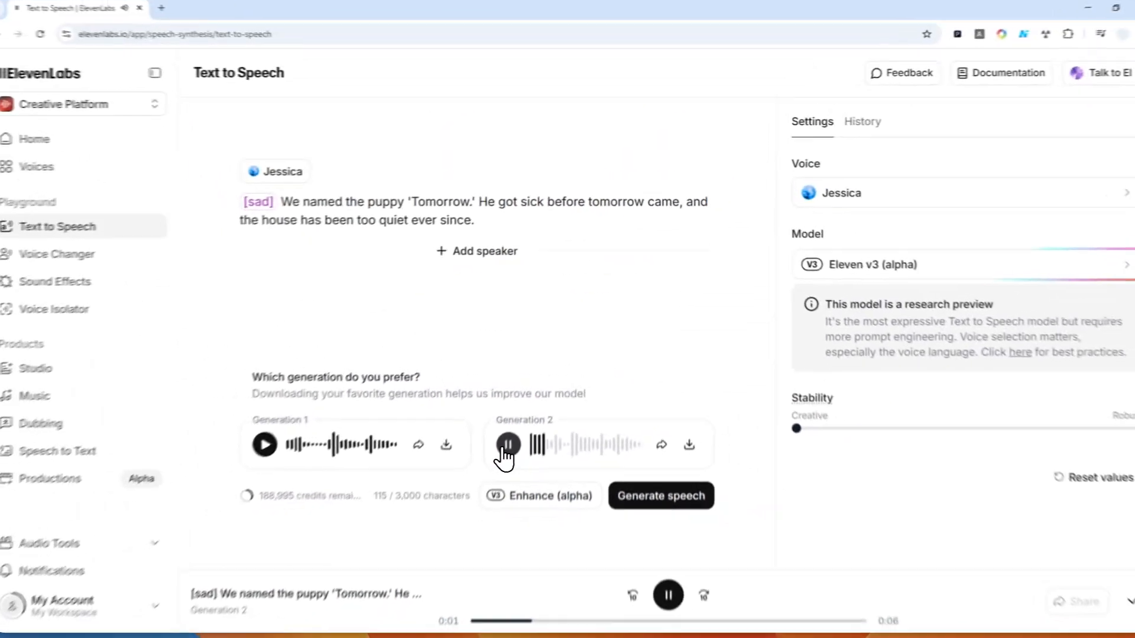